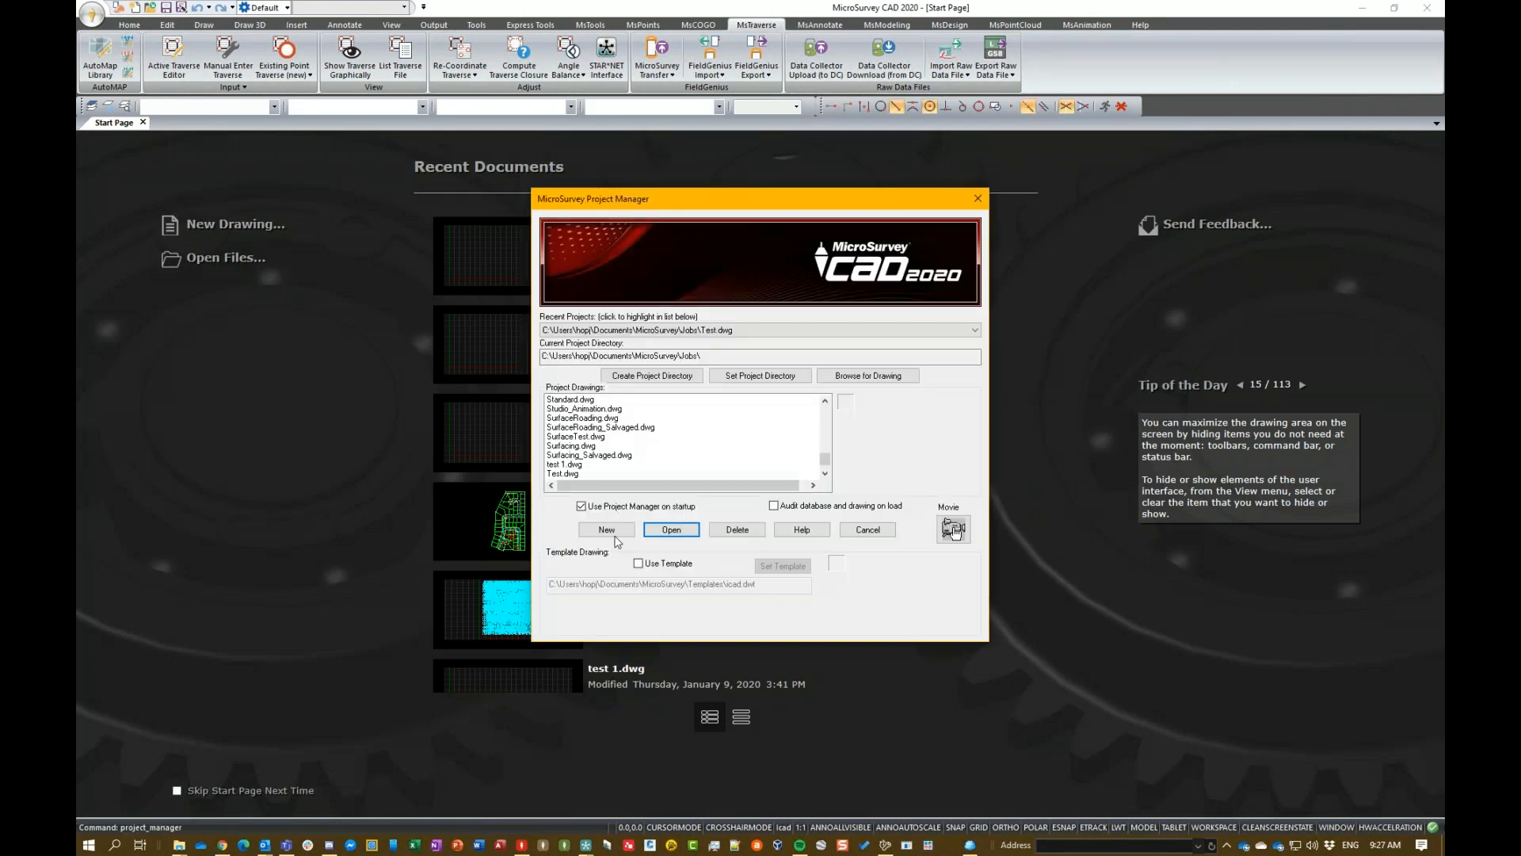
Create a new project drawing named DBXImport and accept the general configuration with metric distances and azimuth DMS directions.
left_click(617, 537)
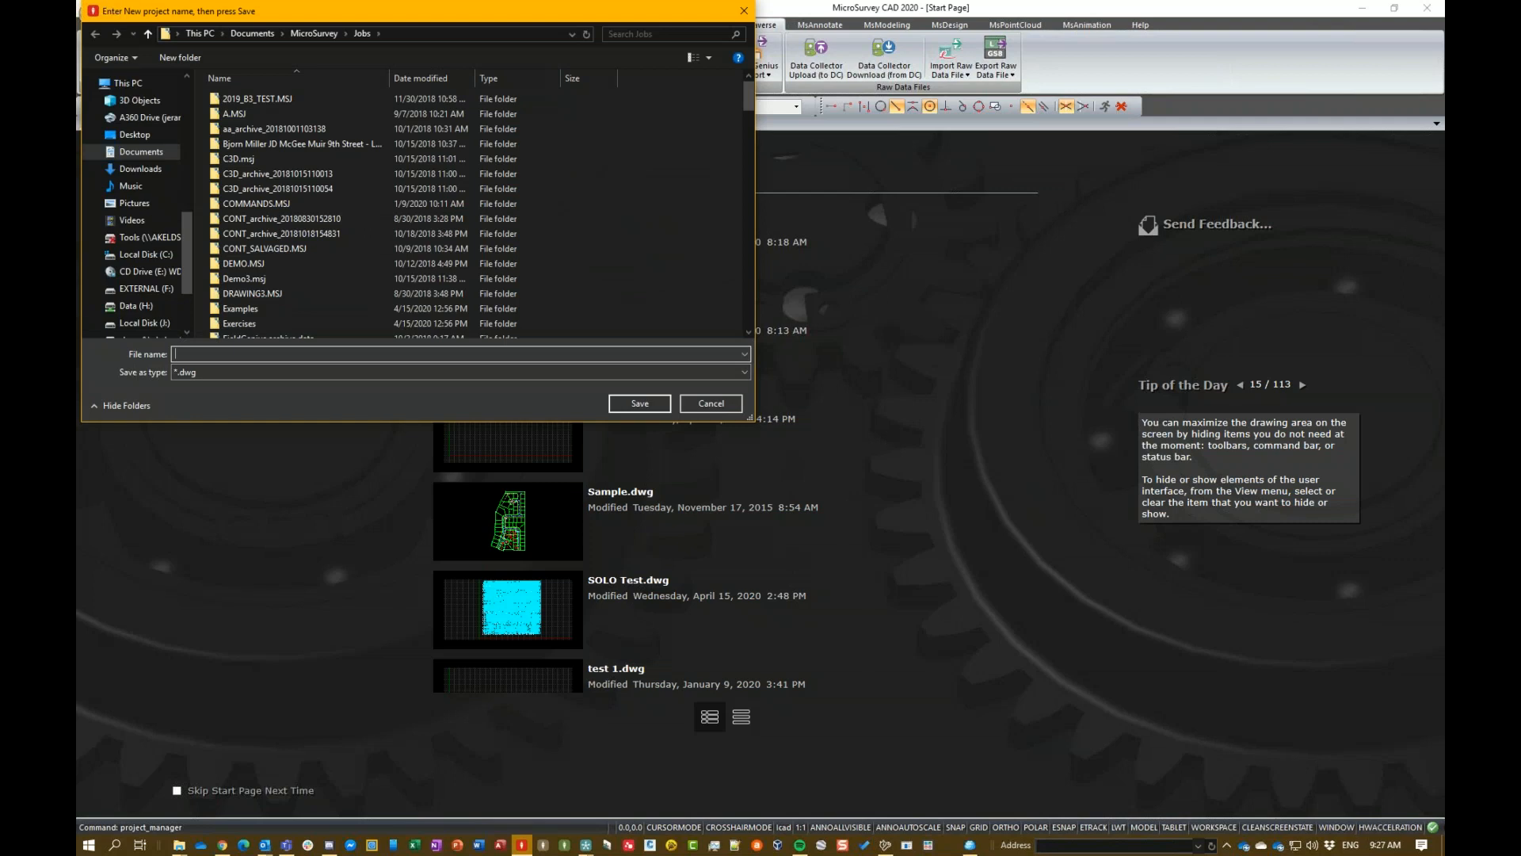
type("DBXImport")
key("Return")
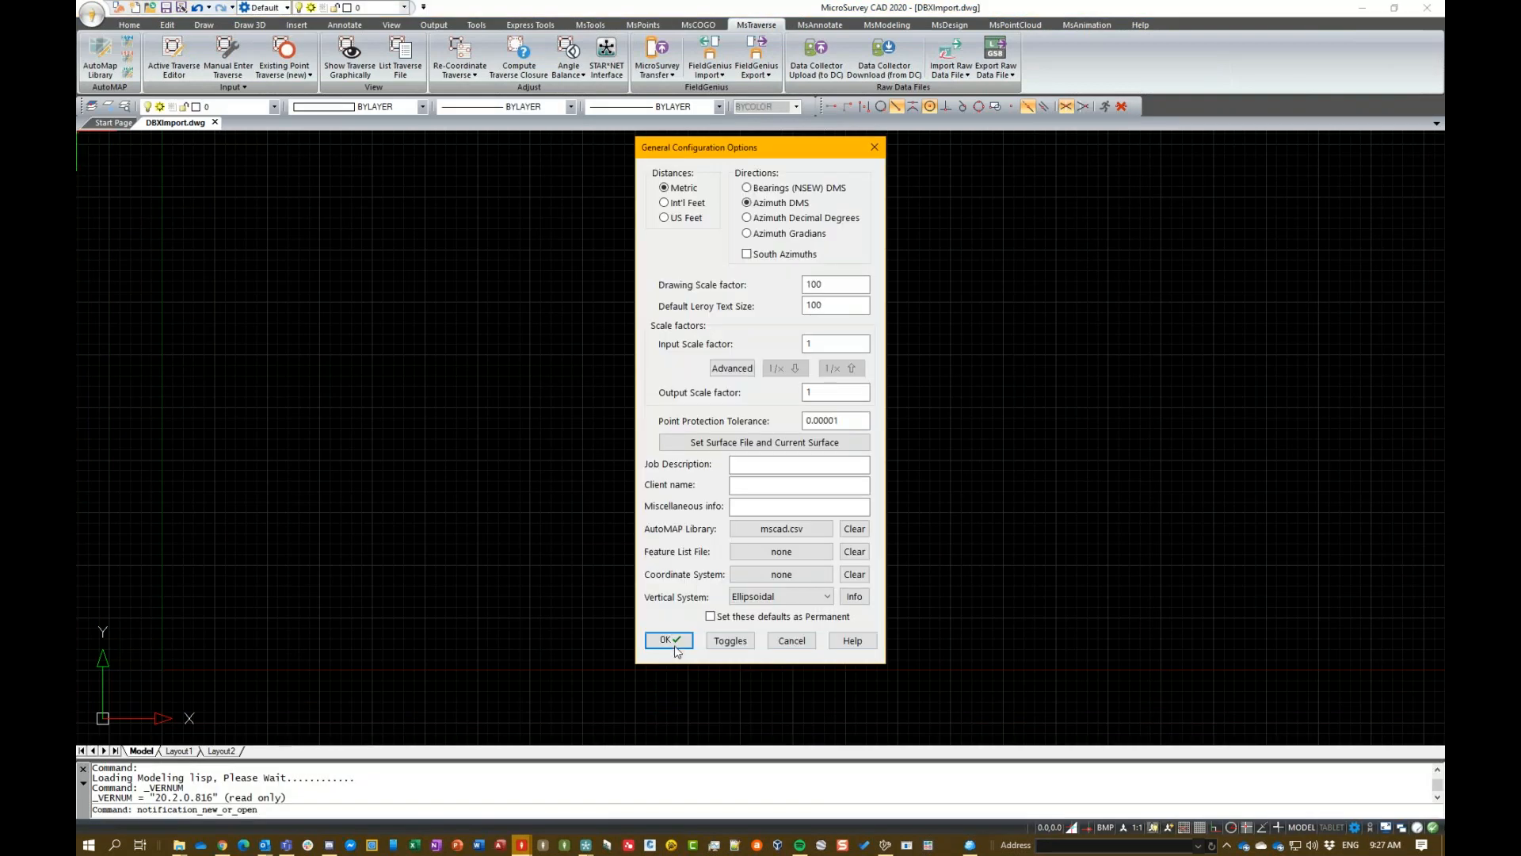
left_click(674, 639)
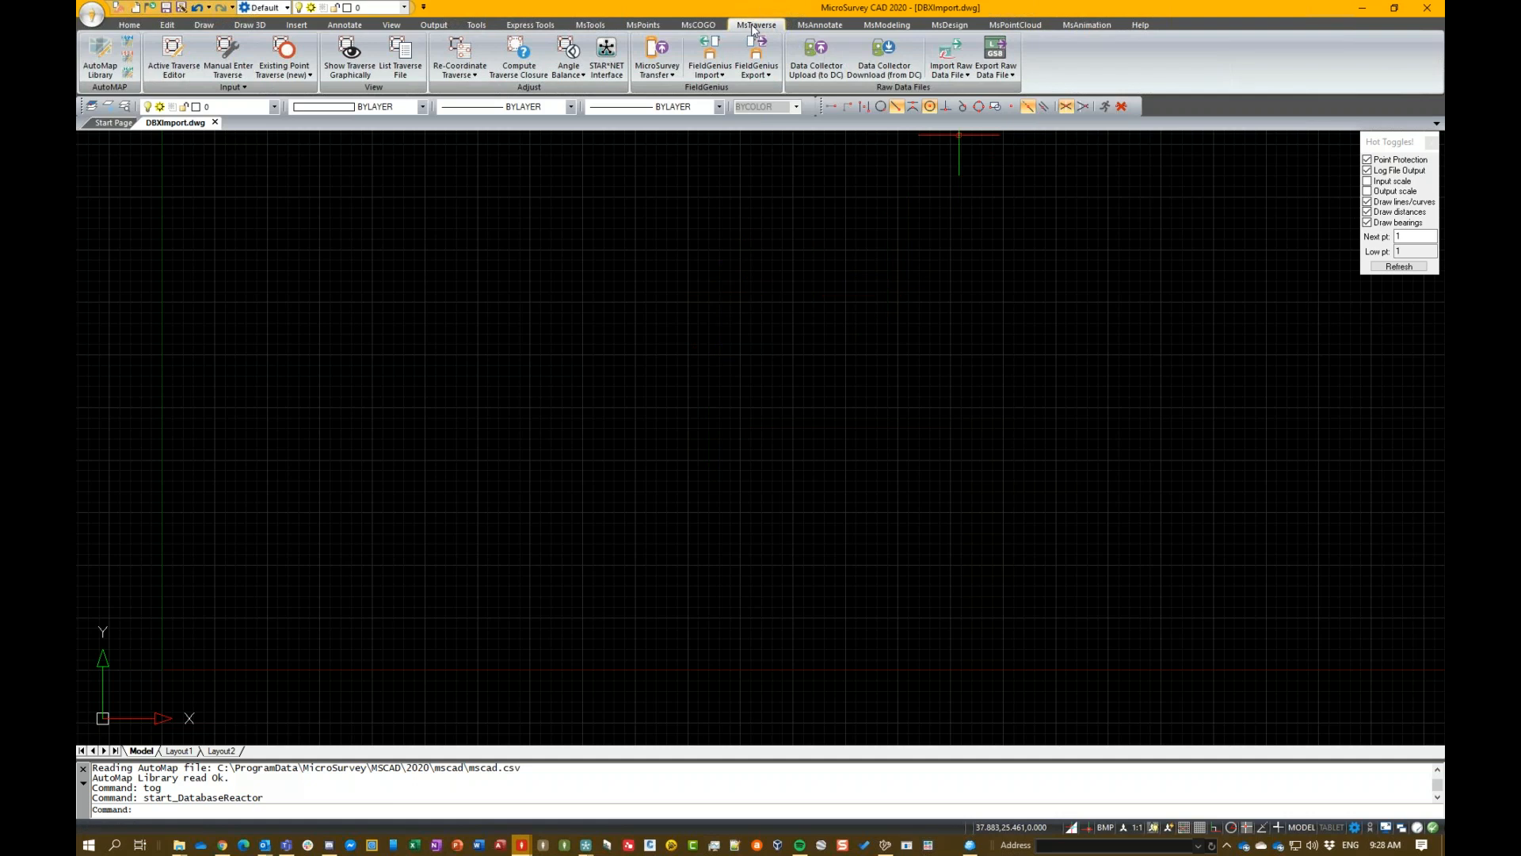
Start a Leica DBX raw data import for the Leica Heerbrugg job.
left_click(643, 25)
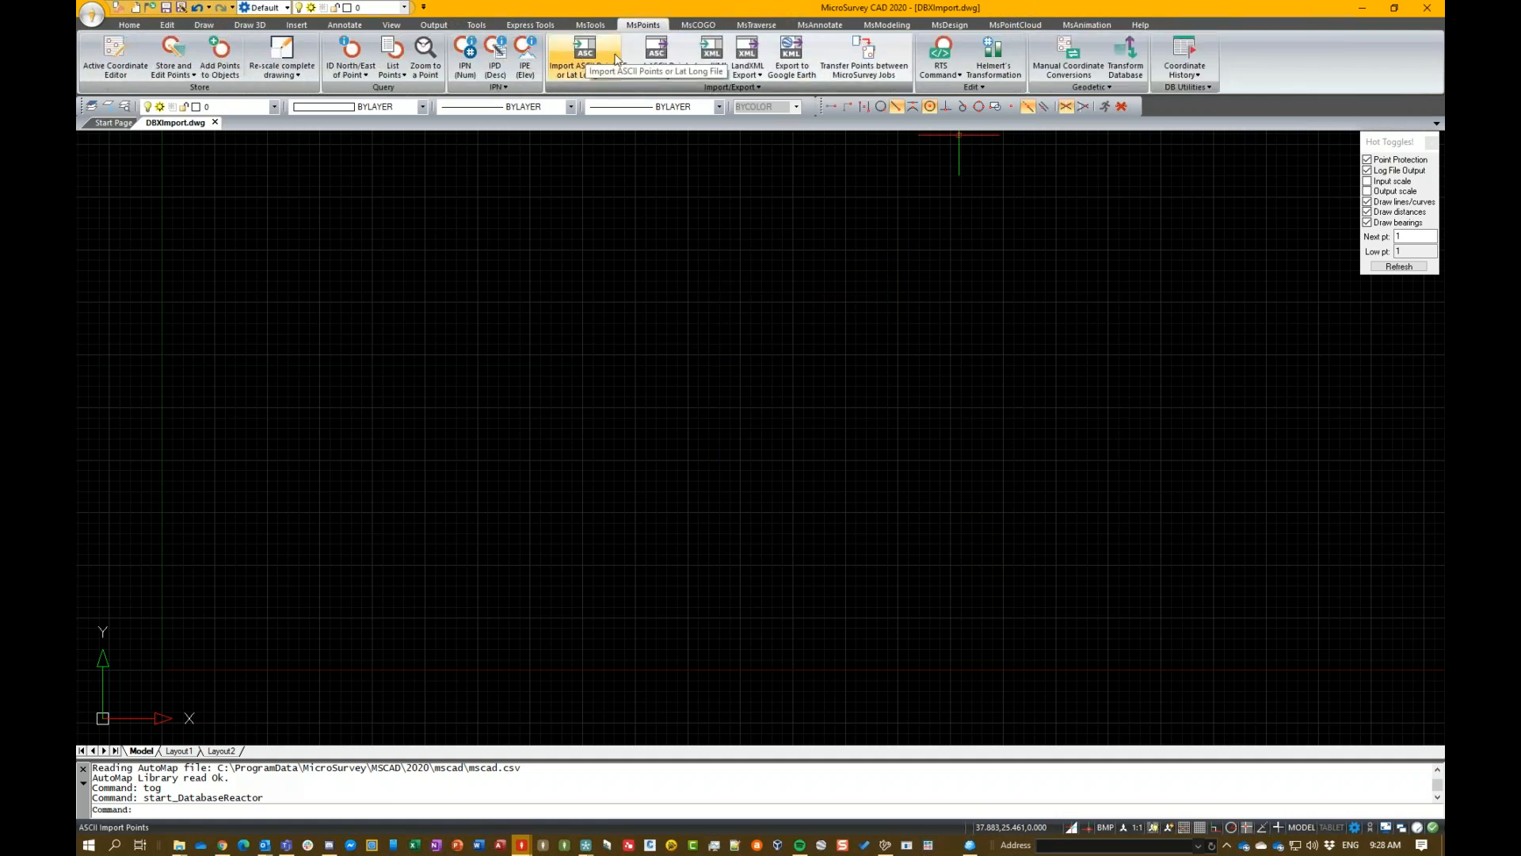
left_click(757, 24)
left_click(958, 73)
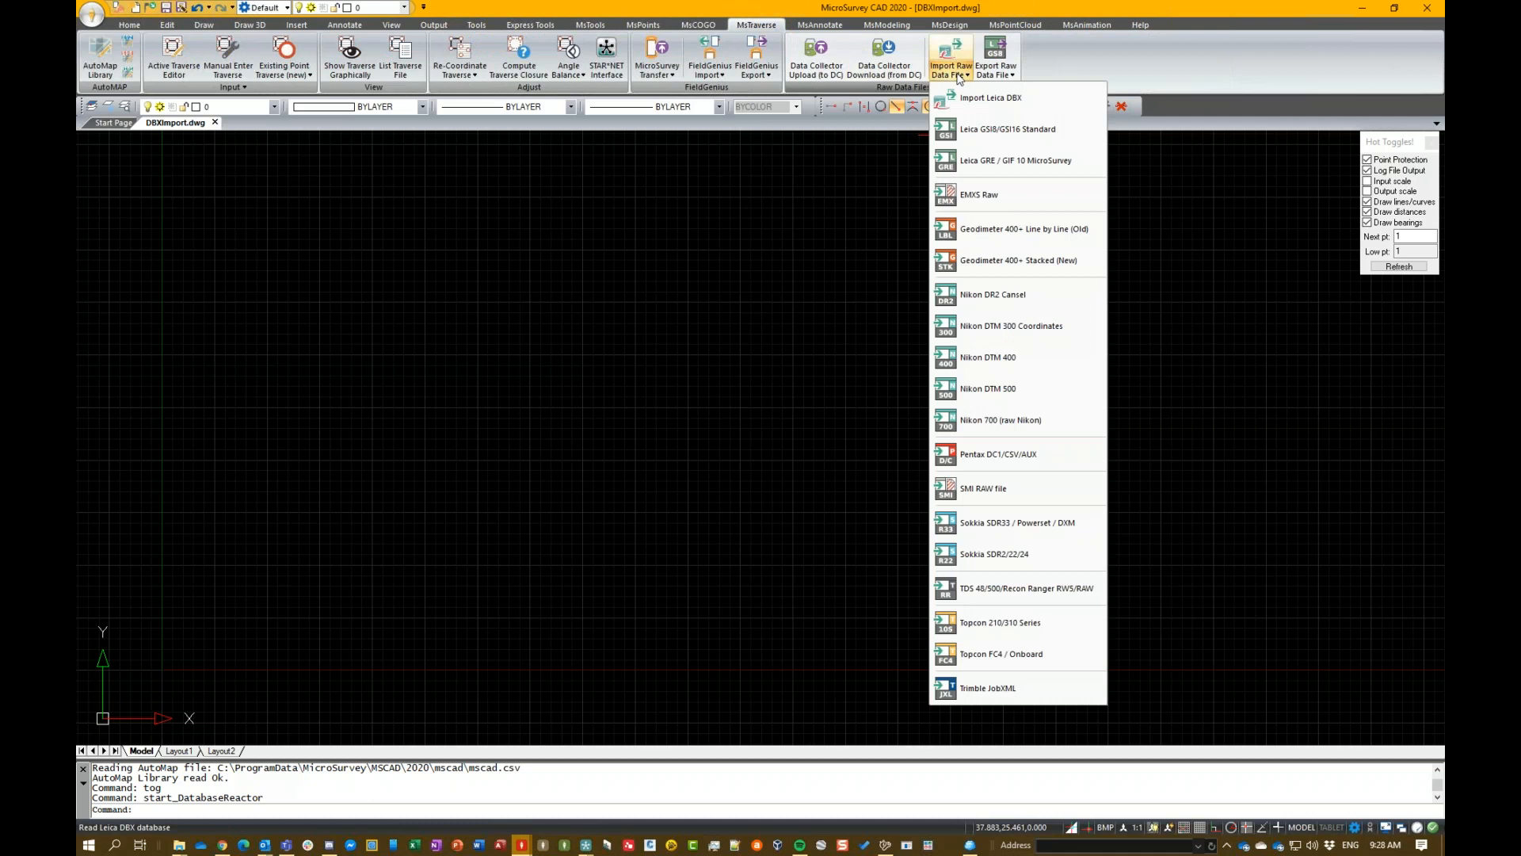
left_click(995, 98)
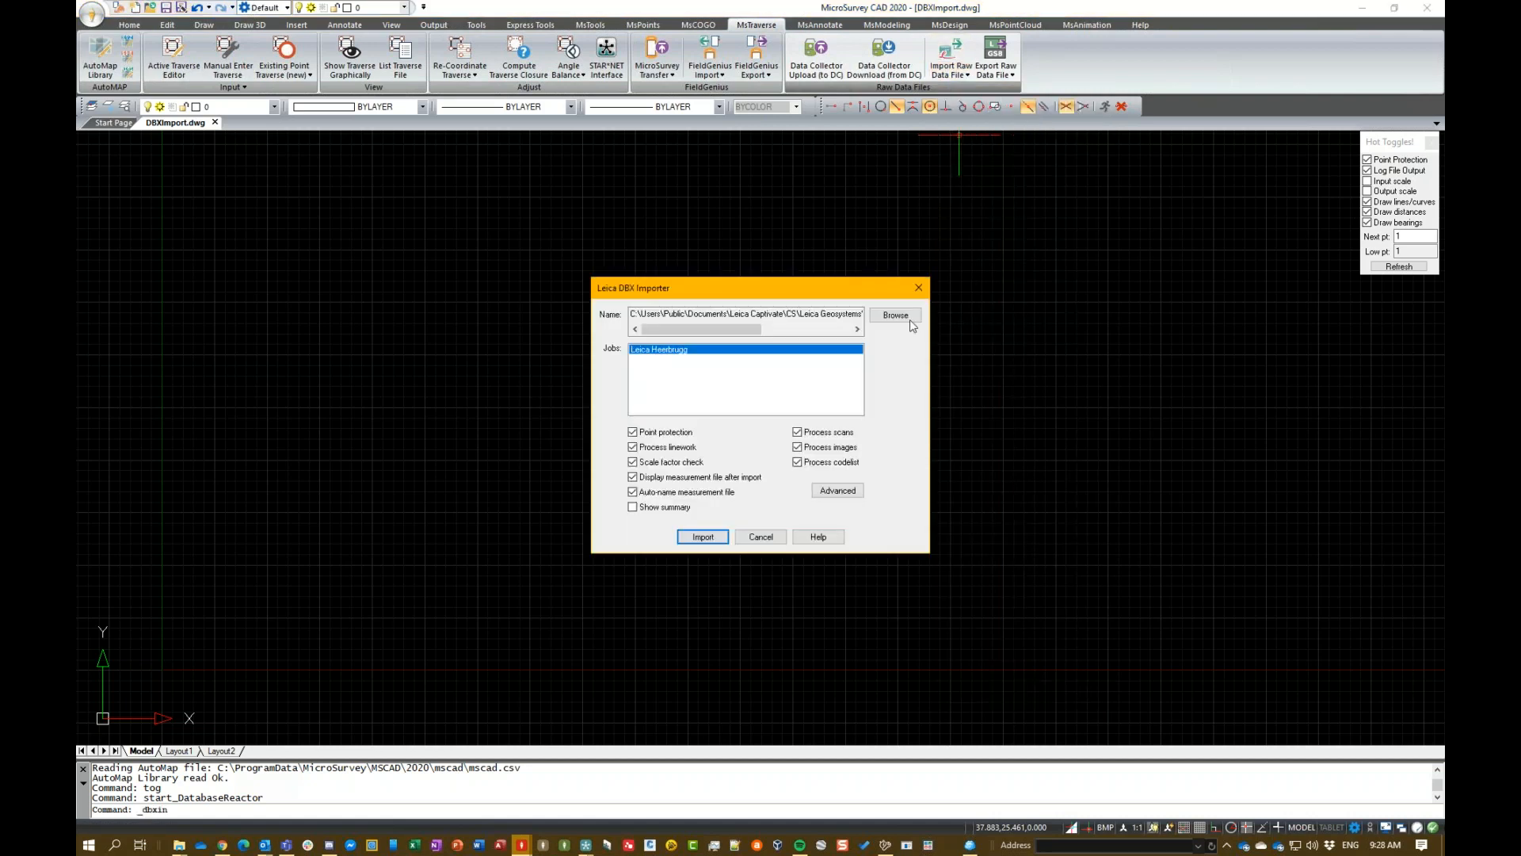
mouse_move(712, 330)
left_mouse_down()
mouse_move(752, 328)
mouse_move(672, 324)
mouse_move(783, 327)
mouse_move(687, 336)
left_mouse_up()
In the advanced DBX processing options, set the default linework layer to TEST.
left_click(843, 496)
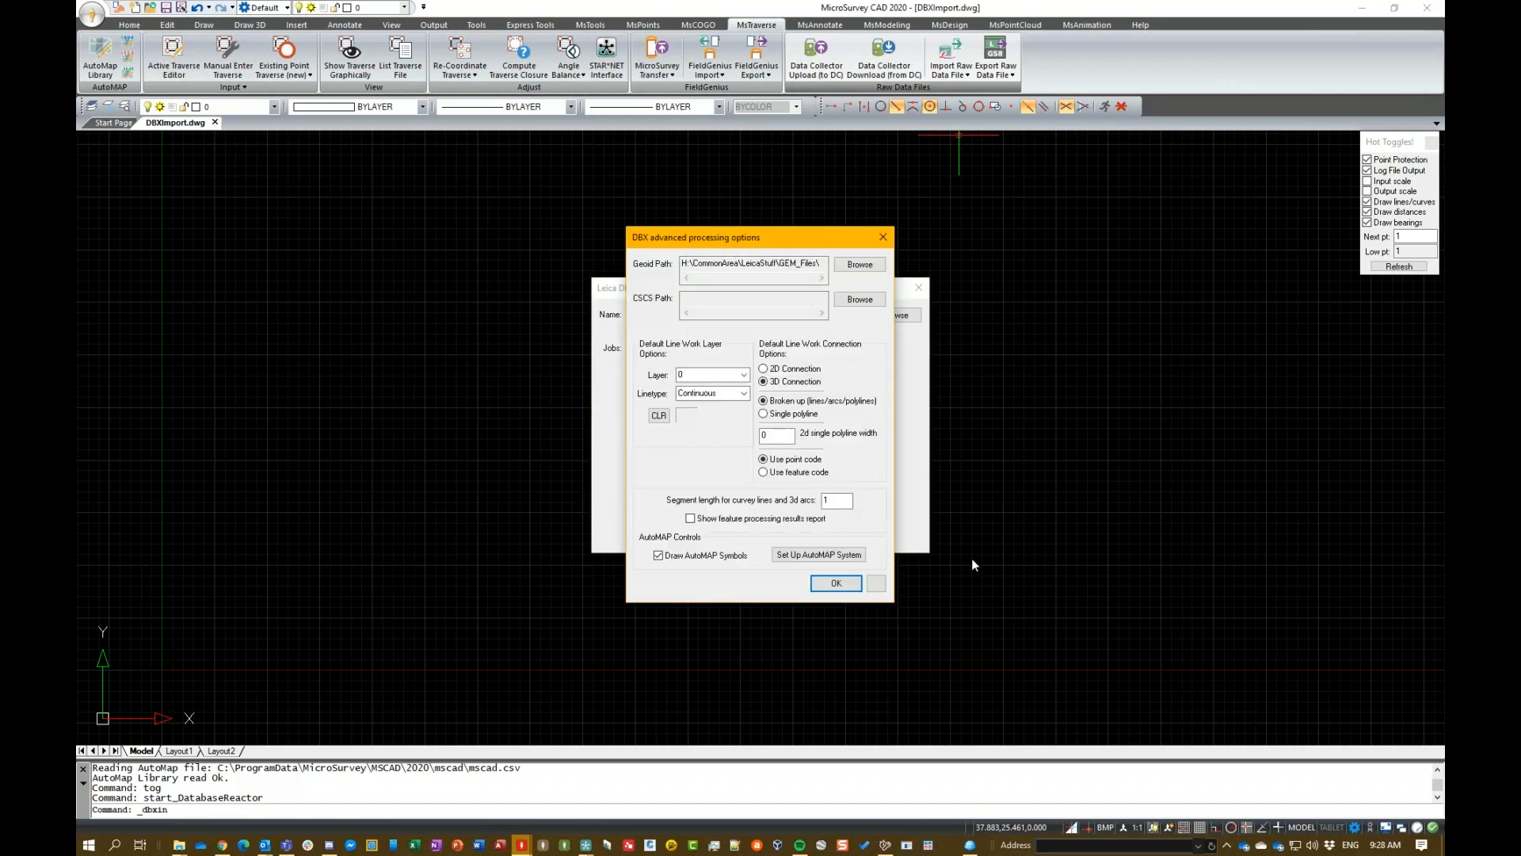
left_click(744, 375)
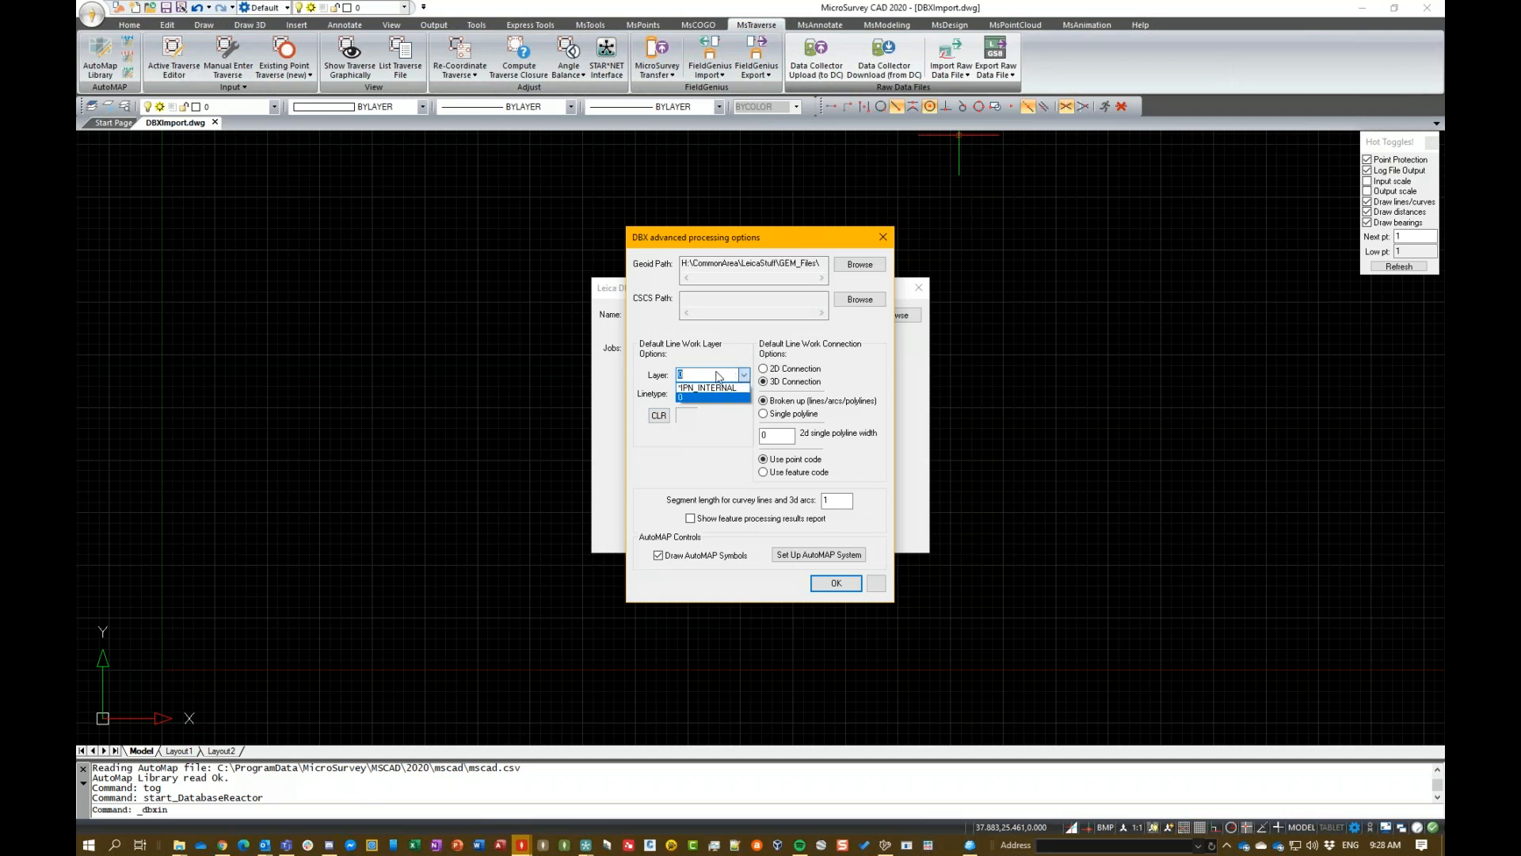
left_click(717, 372)
type("TESST")
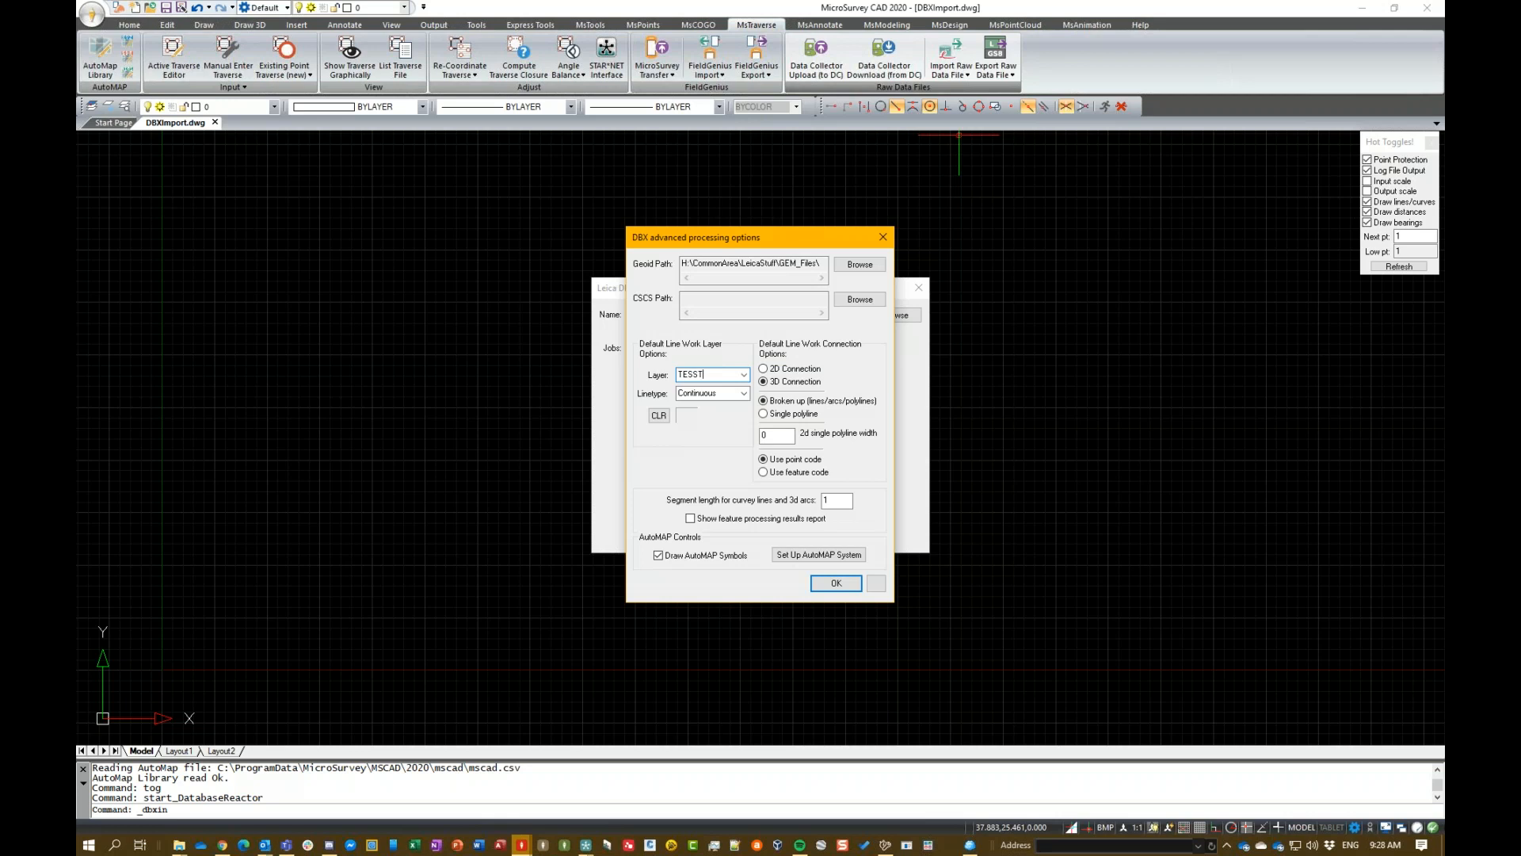
key("BackSpace")
key("BackSpace")
type("T")
Set the default linework linetype to DOT and its colour to blue.
left_click(745, 397)
left_click(744, 393)
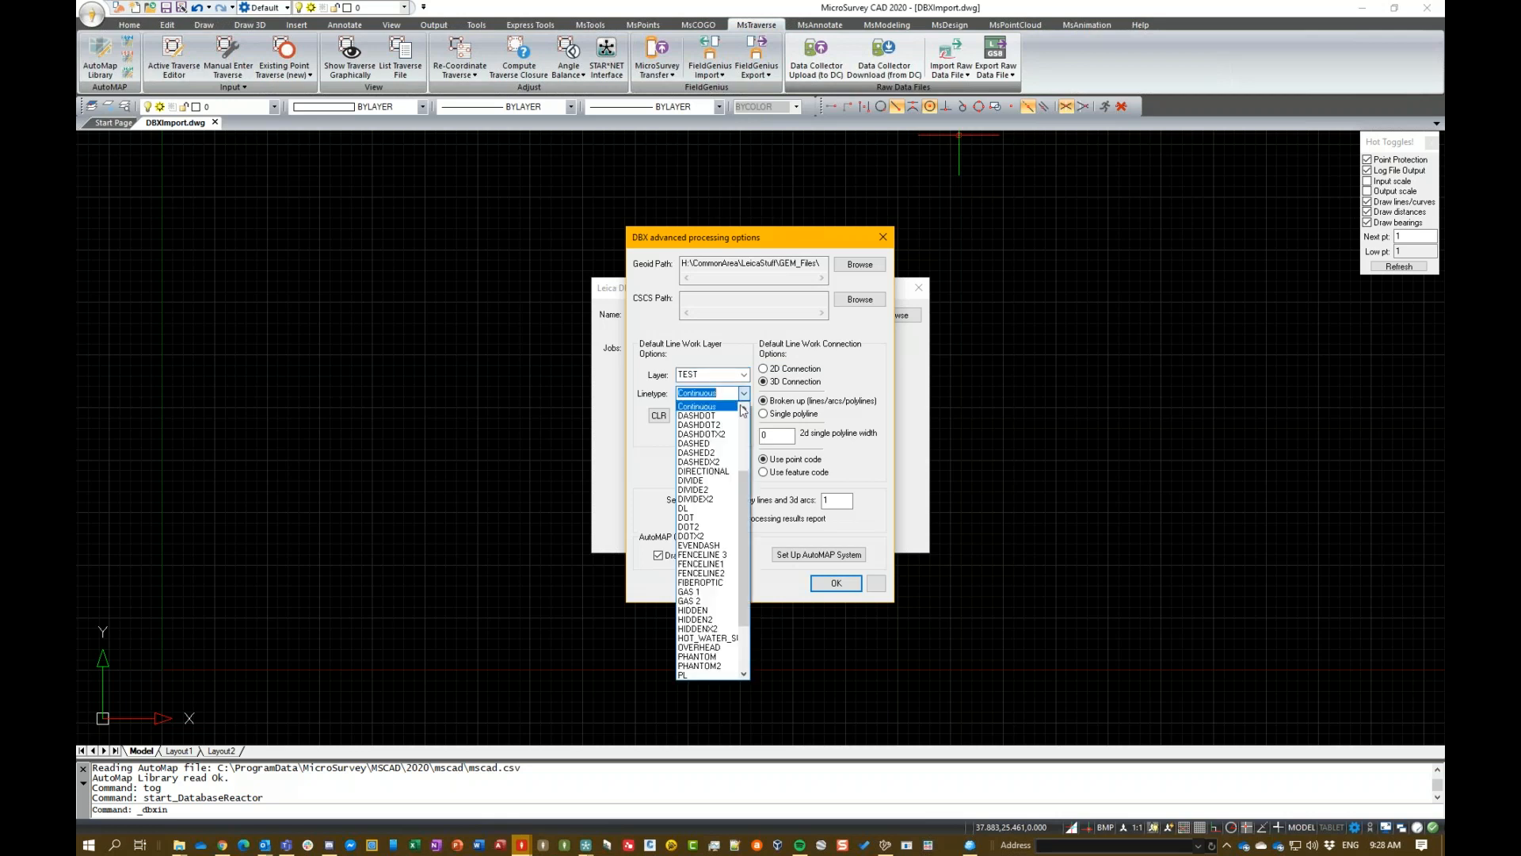
left_click(686, 517)
left_click(658, 415)
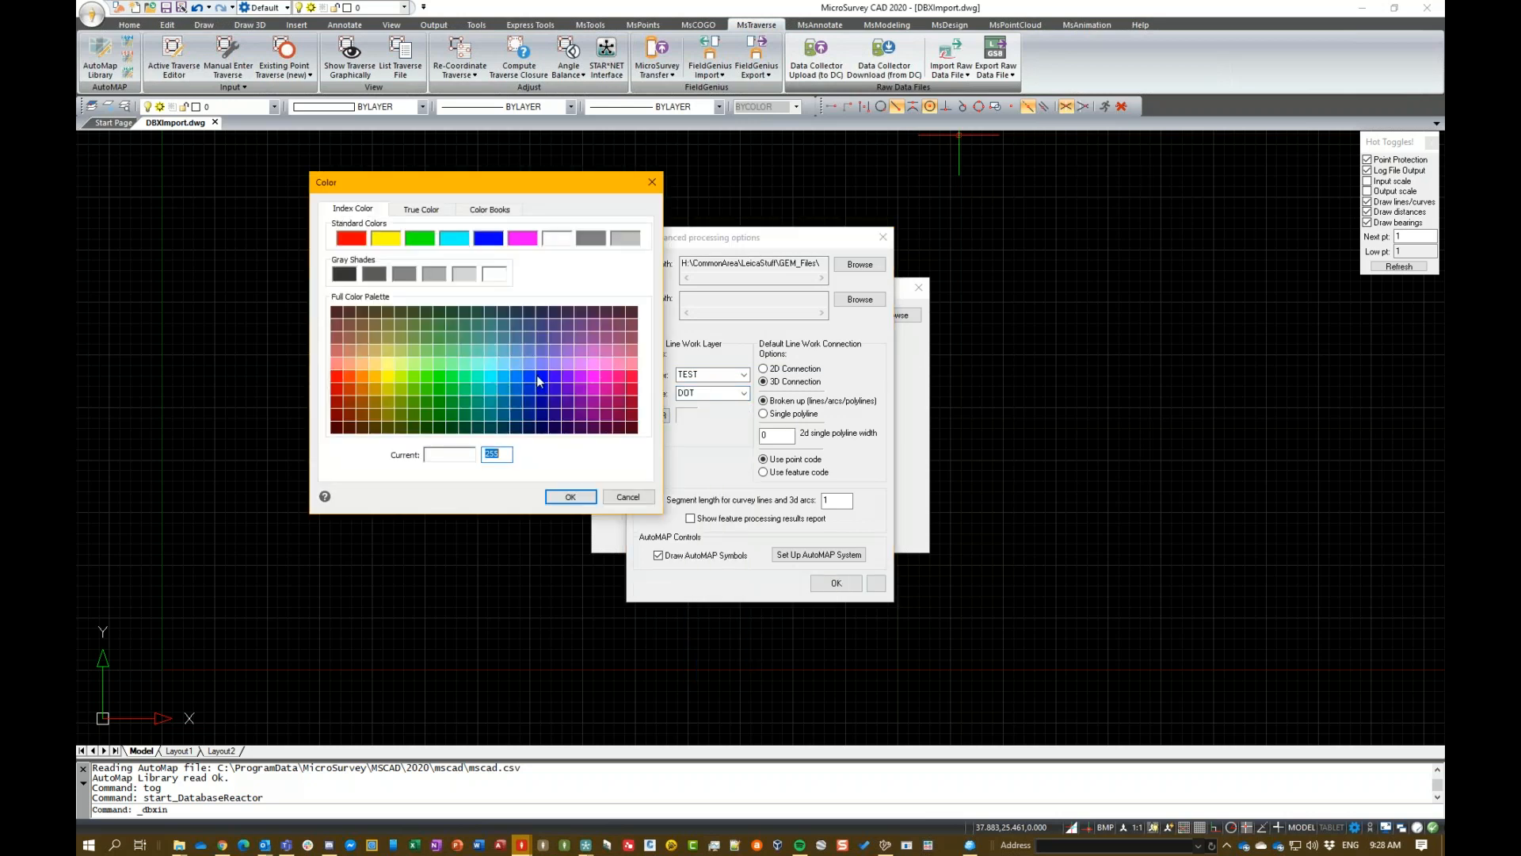
left_click(537, 379)
left_click(592, 499)
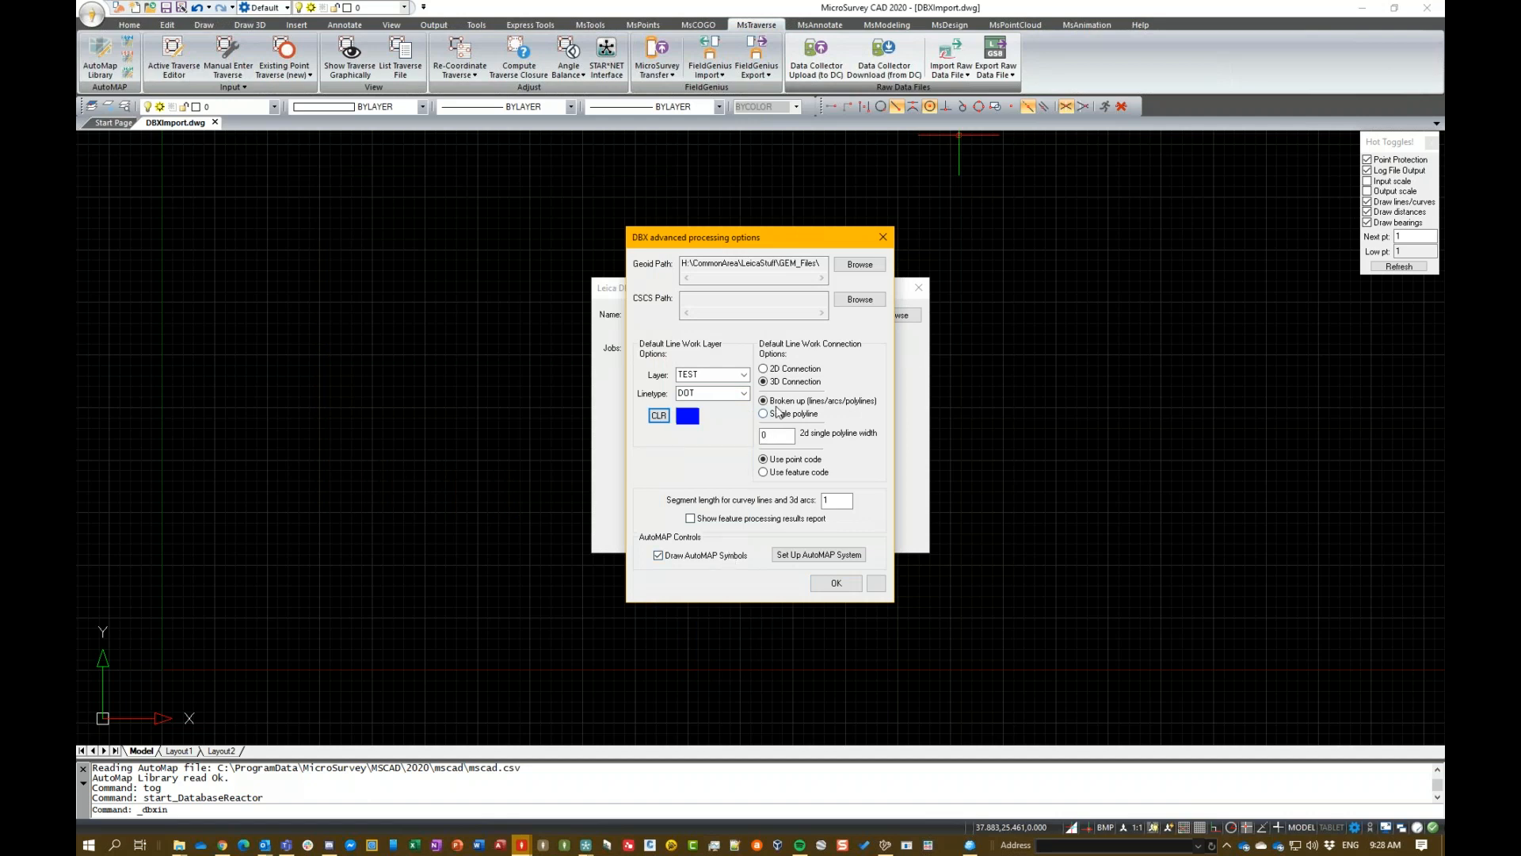
Set the segment length for curvey lines and 3D arcs to 0.25 and import the Leica Heerbrugg job.
left_click(876, 403)
double_click(824, 500)
type("0.25")
left_click(778, 436)
left_click(835, 583)
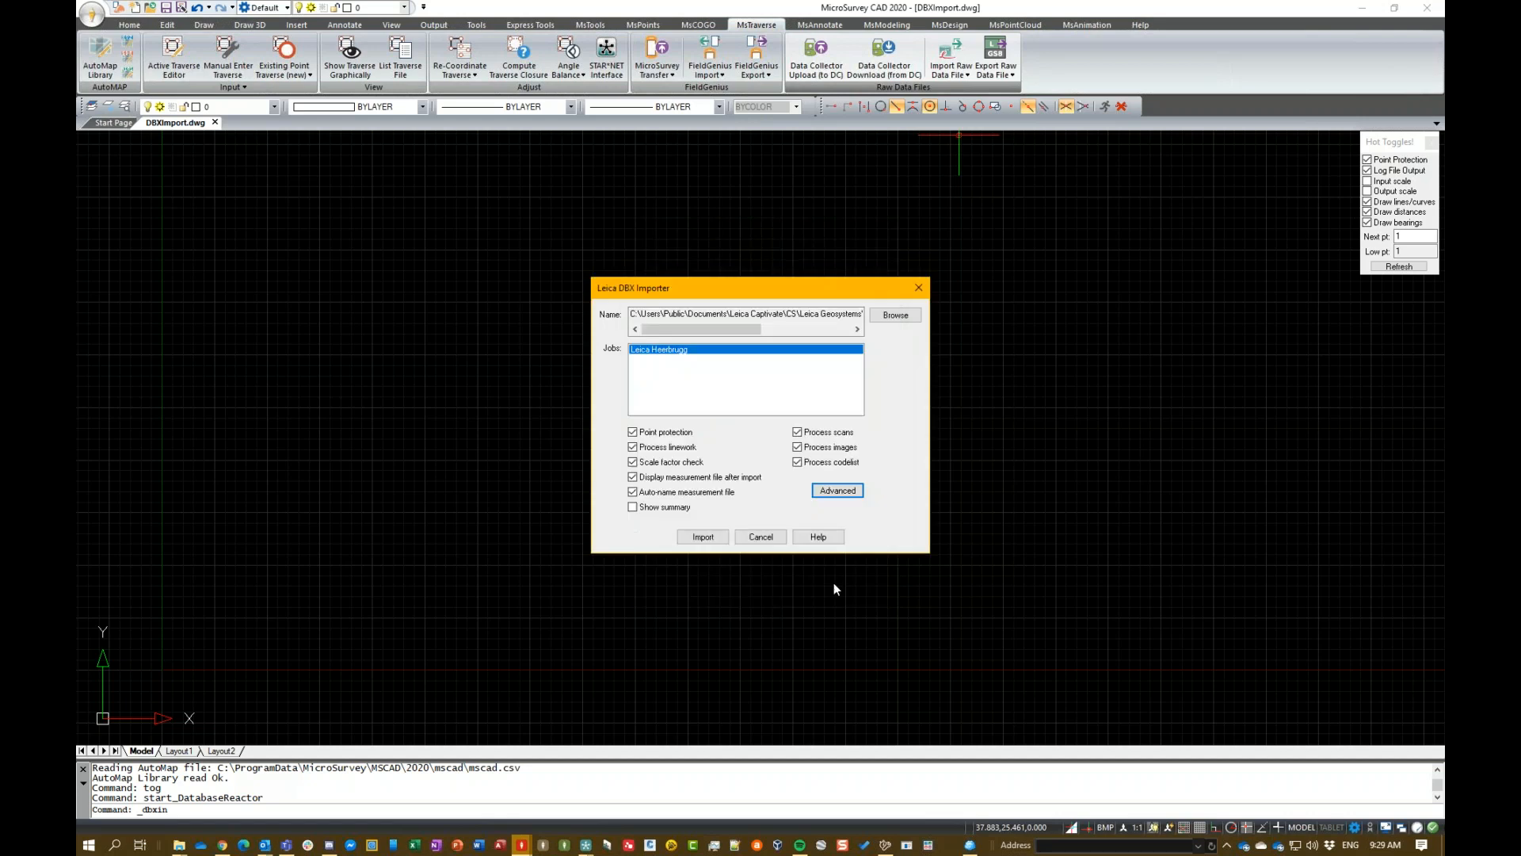
left_click(704, 538)
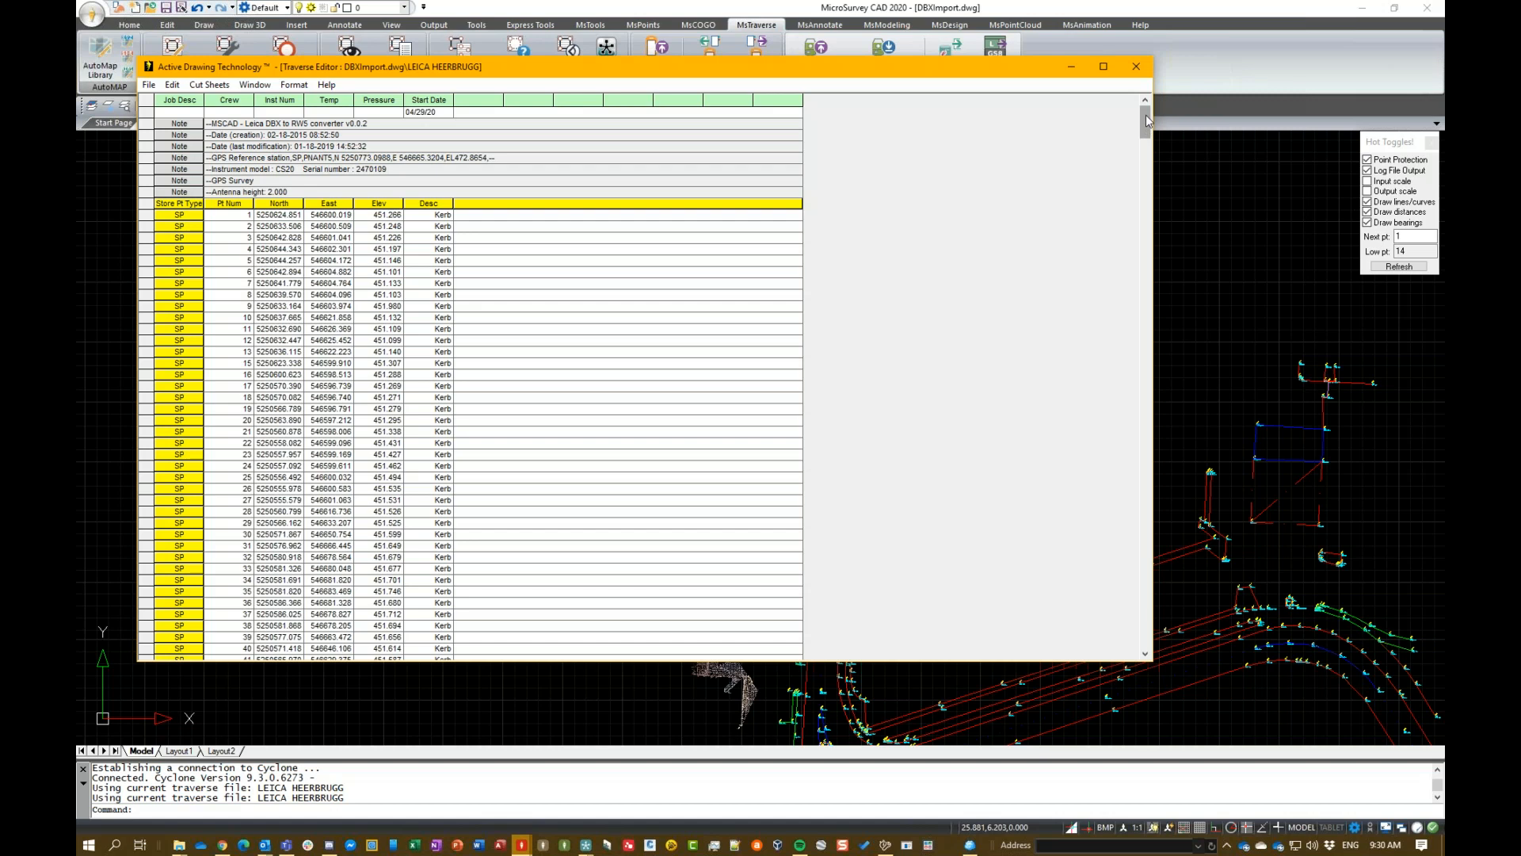
Examine the imported store points, station setups and sideshots in the traverse editor.
left_click(437, 283)
left_click_drag(1145, 126, 1145, 434)
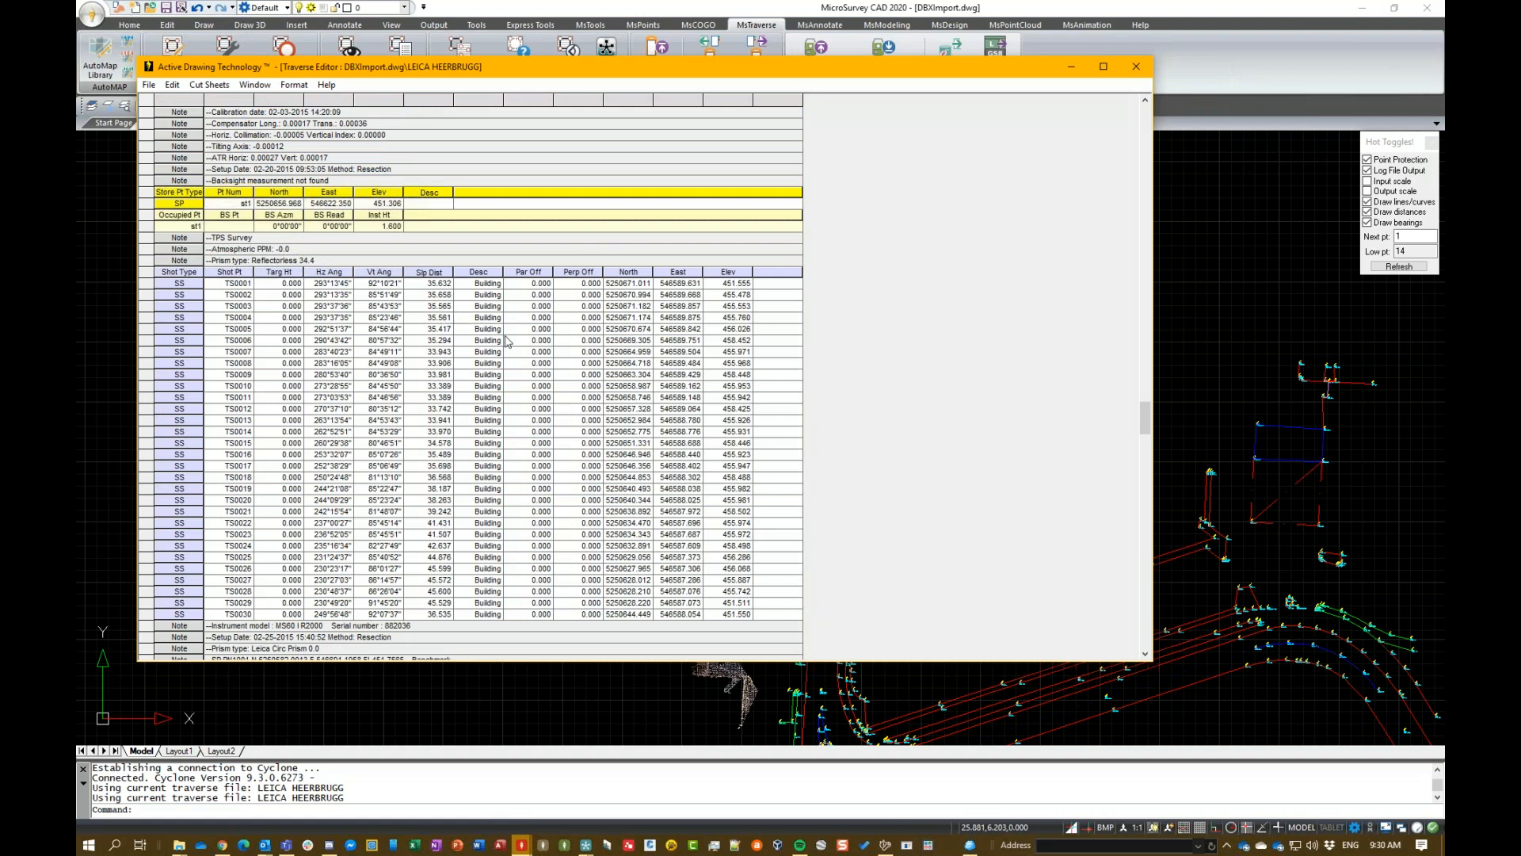
left_click_drag(1145, 418, 1148, 471)
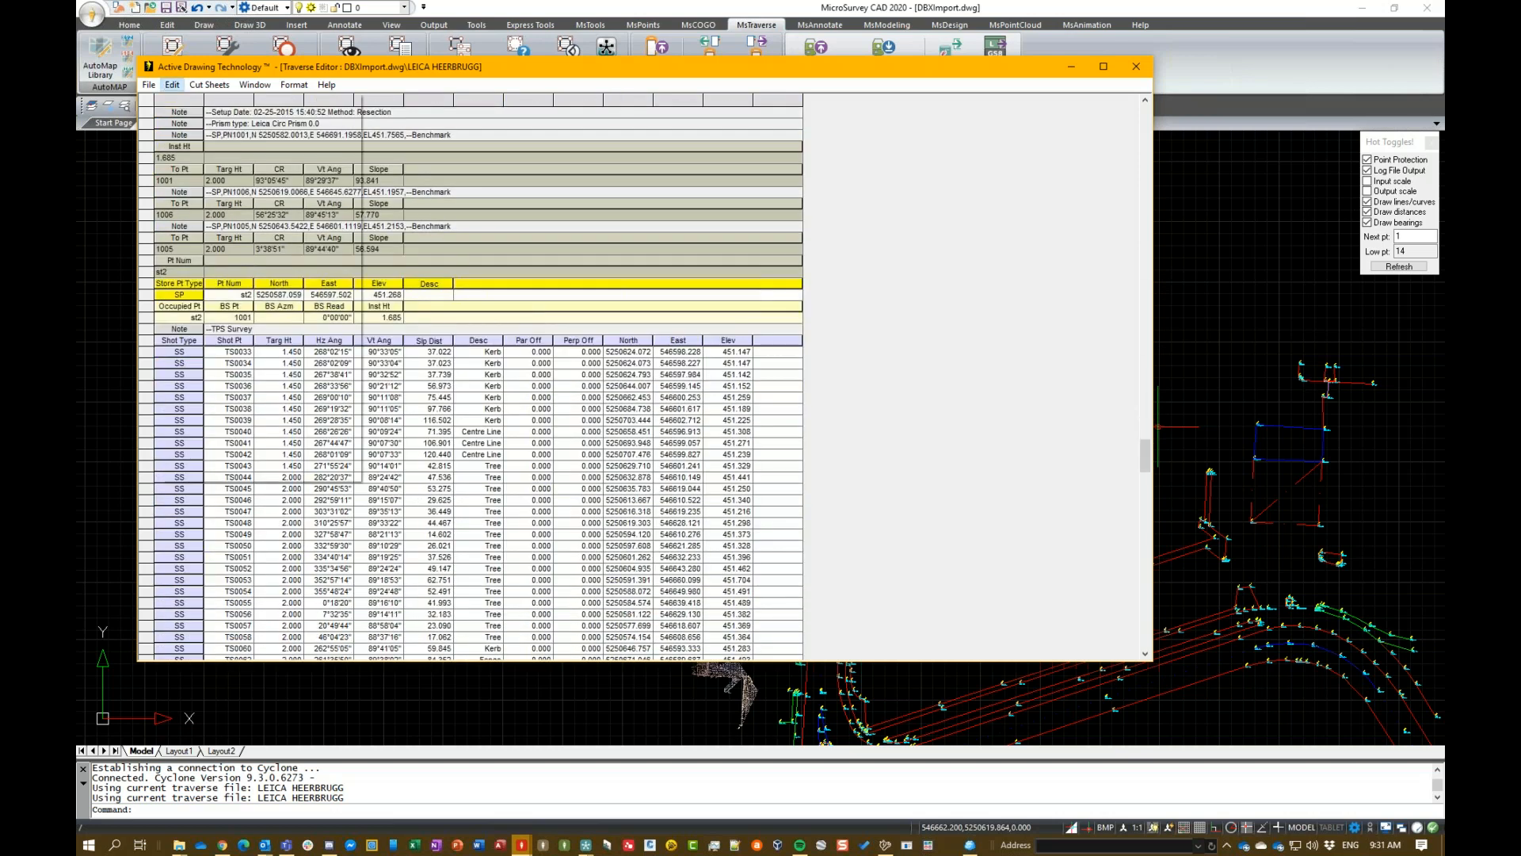
Look over the traverse editing commands, including Adjust Traverse Scans, and close the traverse editor.
left_click(170, 86)
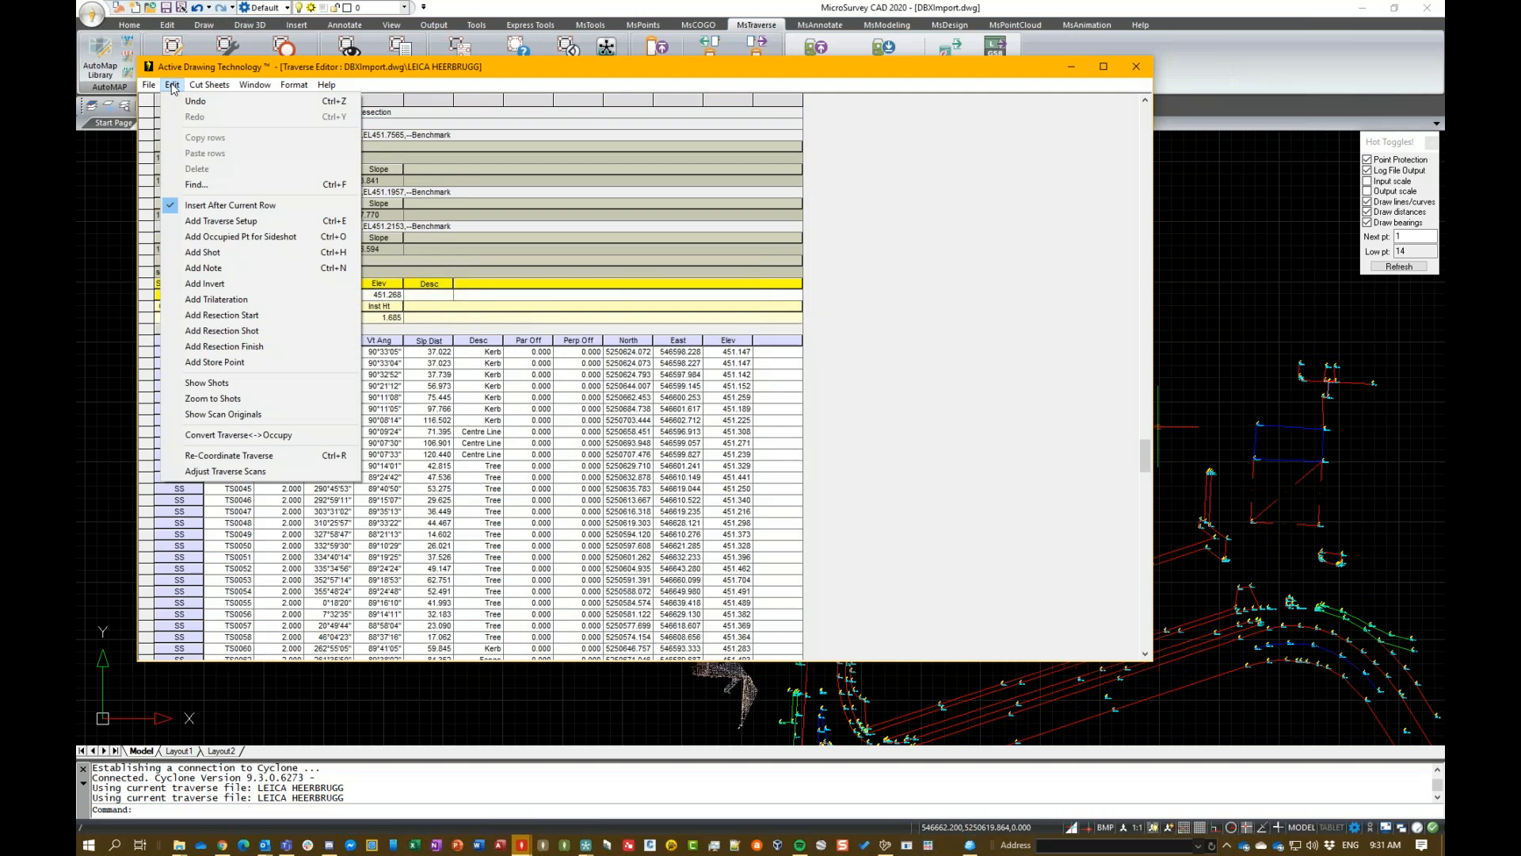
left_click(172, 85)
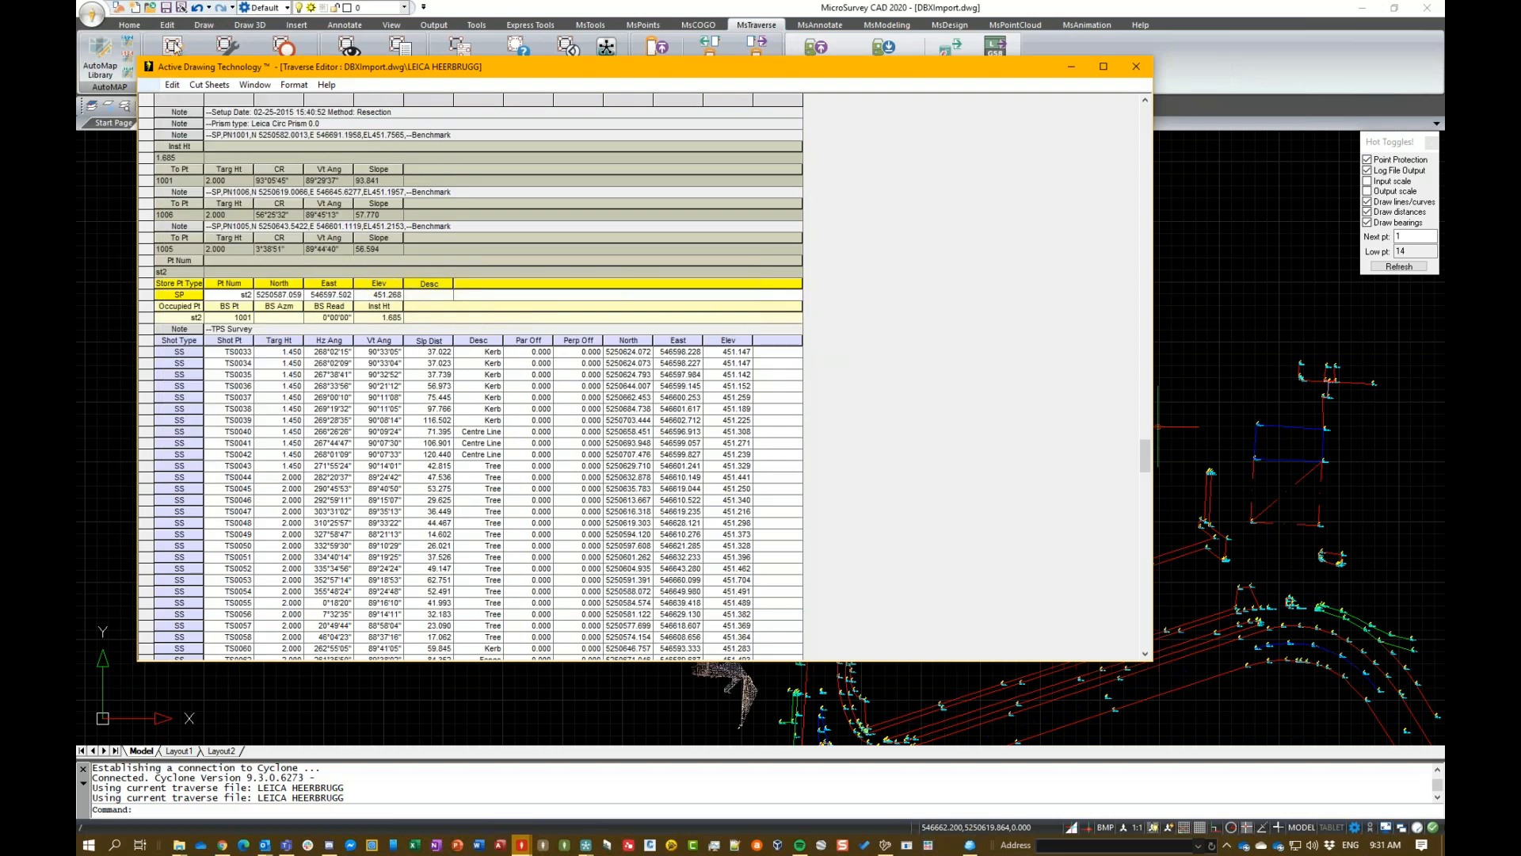
left_click(172, 85)
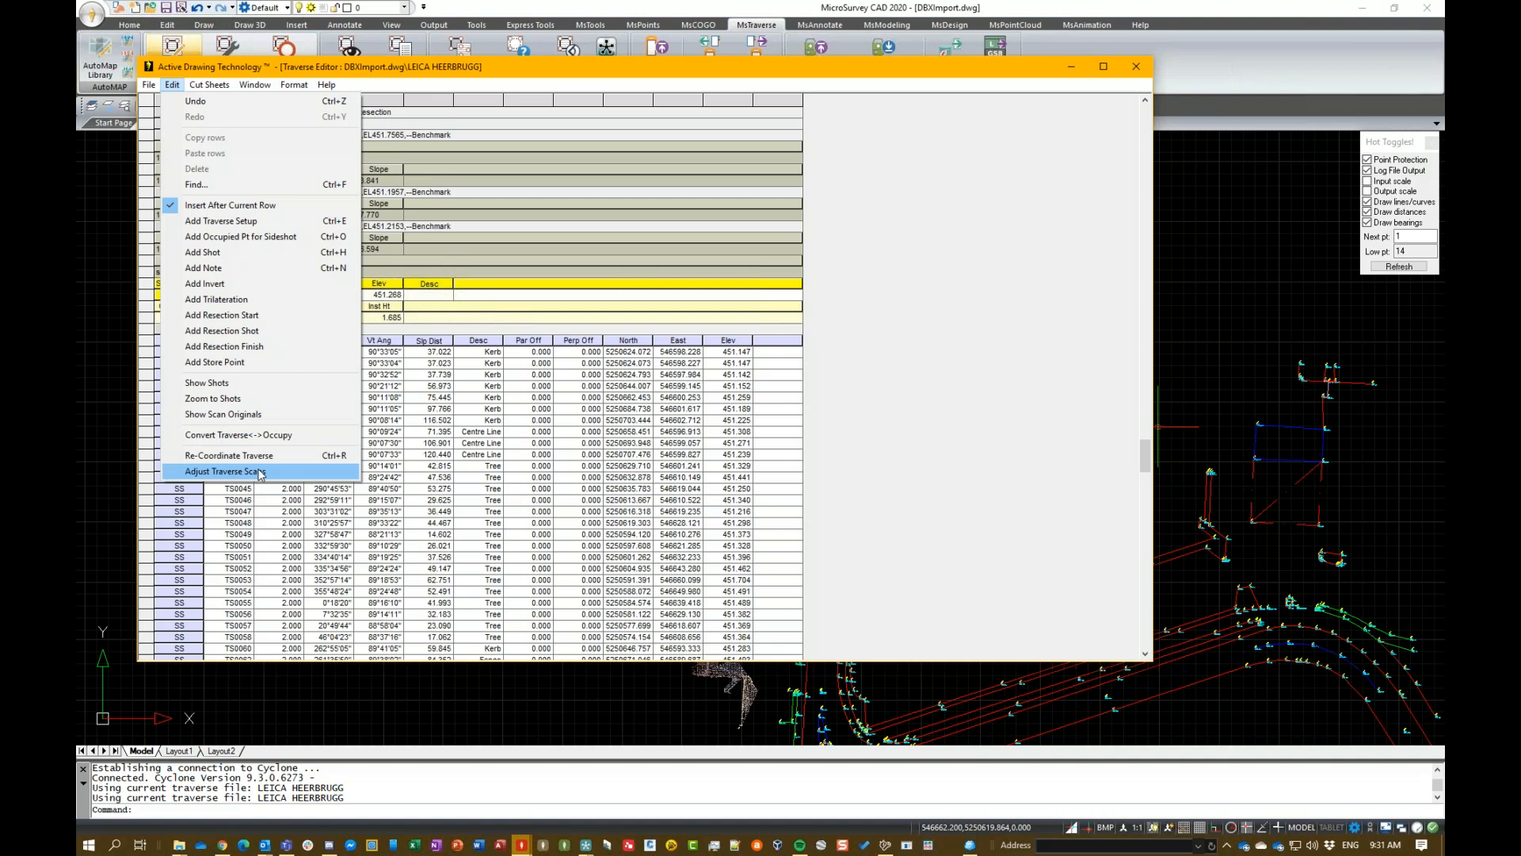
left_click(794, 282)
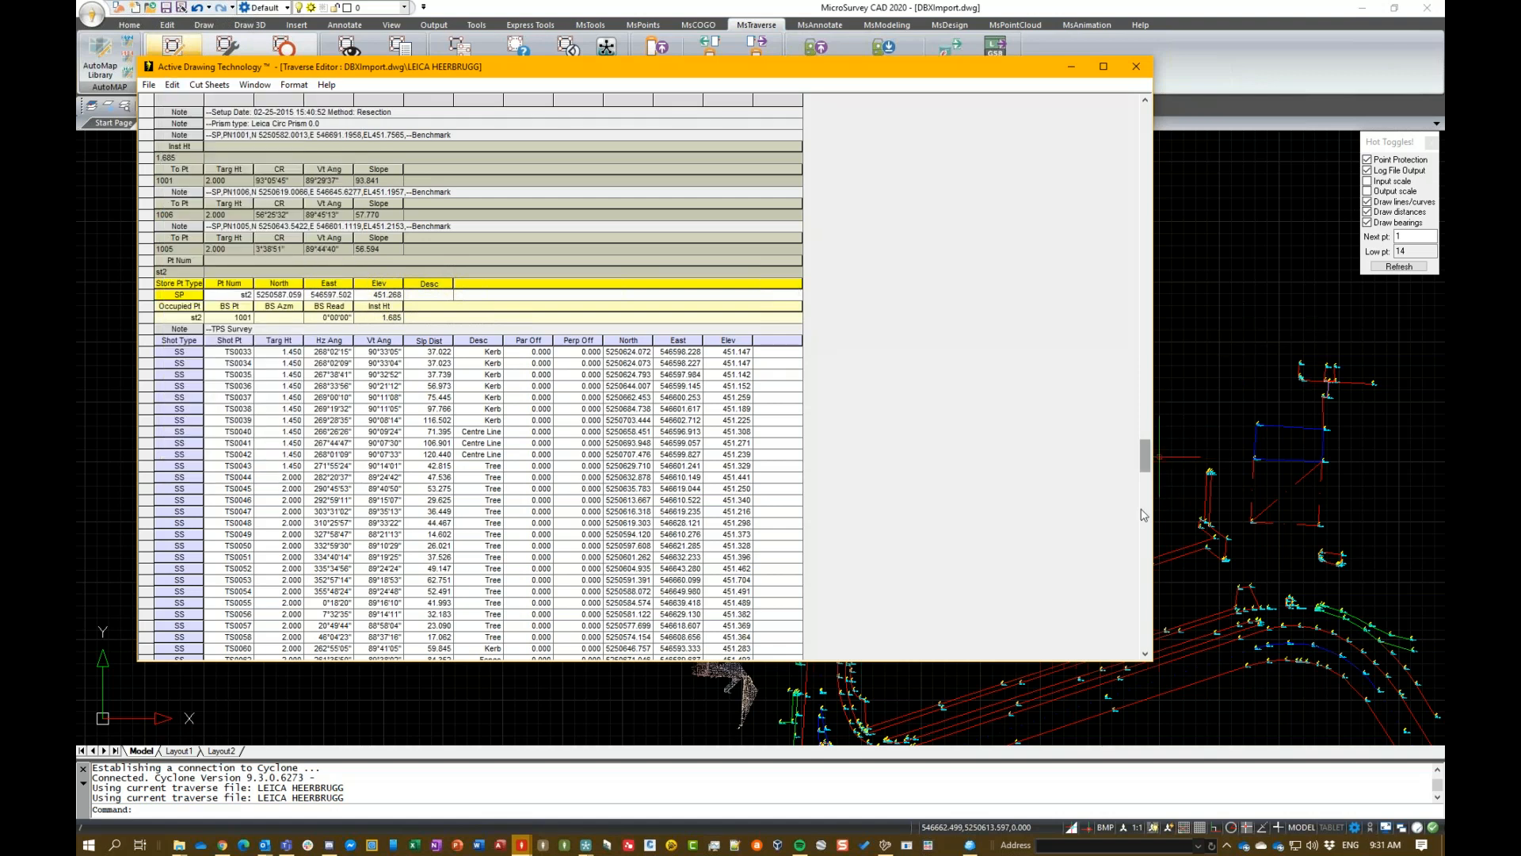
scroll(1143, 516, "down", 5)
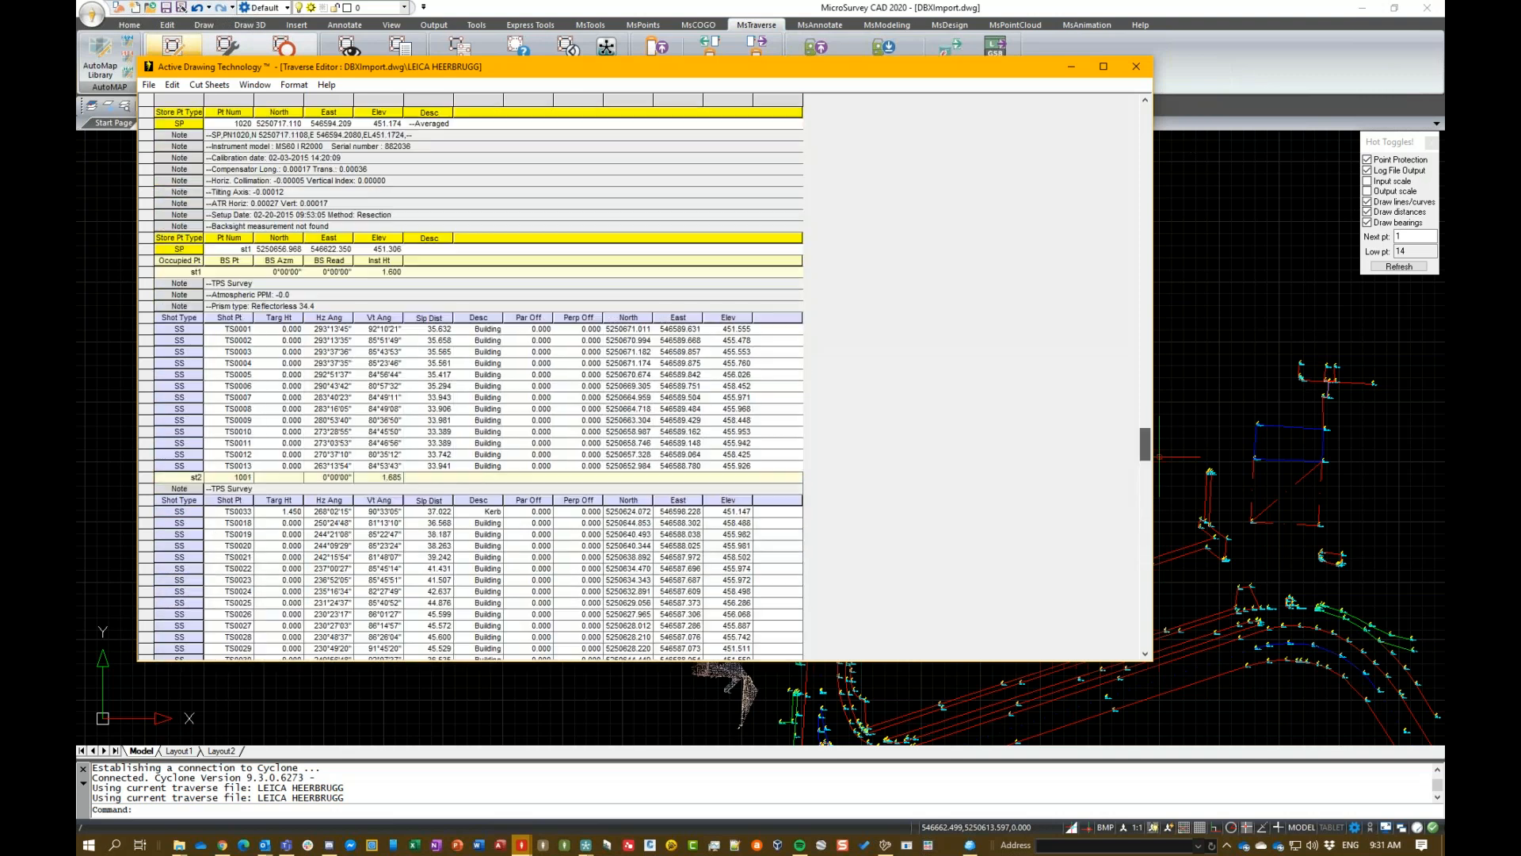
left_click(1136, 65)
Inspect the polyline computations of the blue centre line at the road bend beside the scanned buildings.
mouse_move(1037, 387)
middle_mouse_down()
mouse_move(797, 276)
mouse_move(710, 322)
mouse_move(679, 134)
middle_mouse_up()
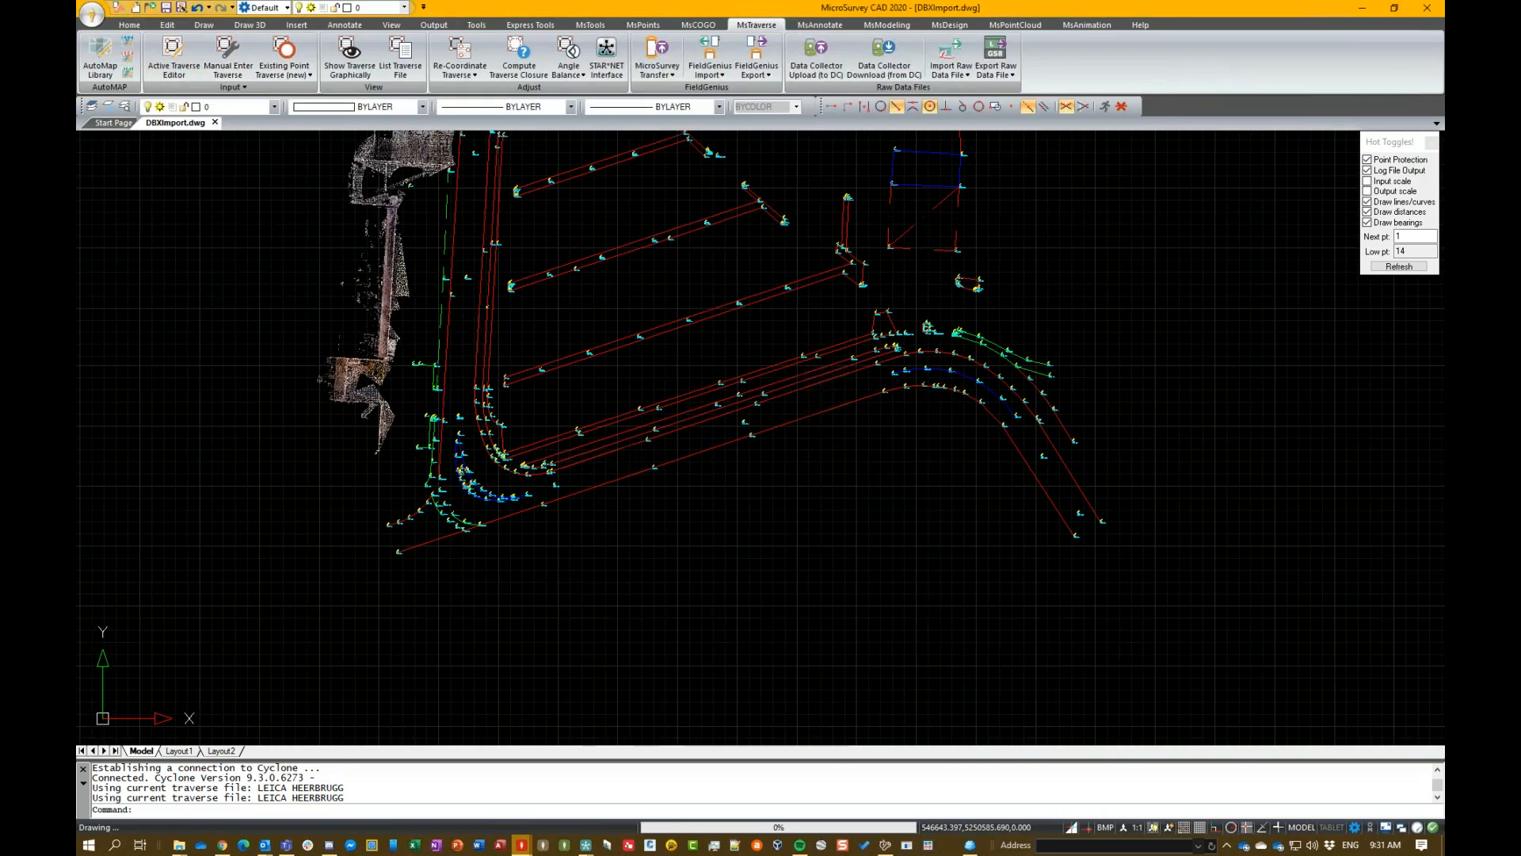
scroll(412, 529, "up", 3)
scroll(515, 459, "up", 2)
middle_click_drag(531, 432, 582, 585)
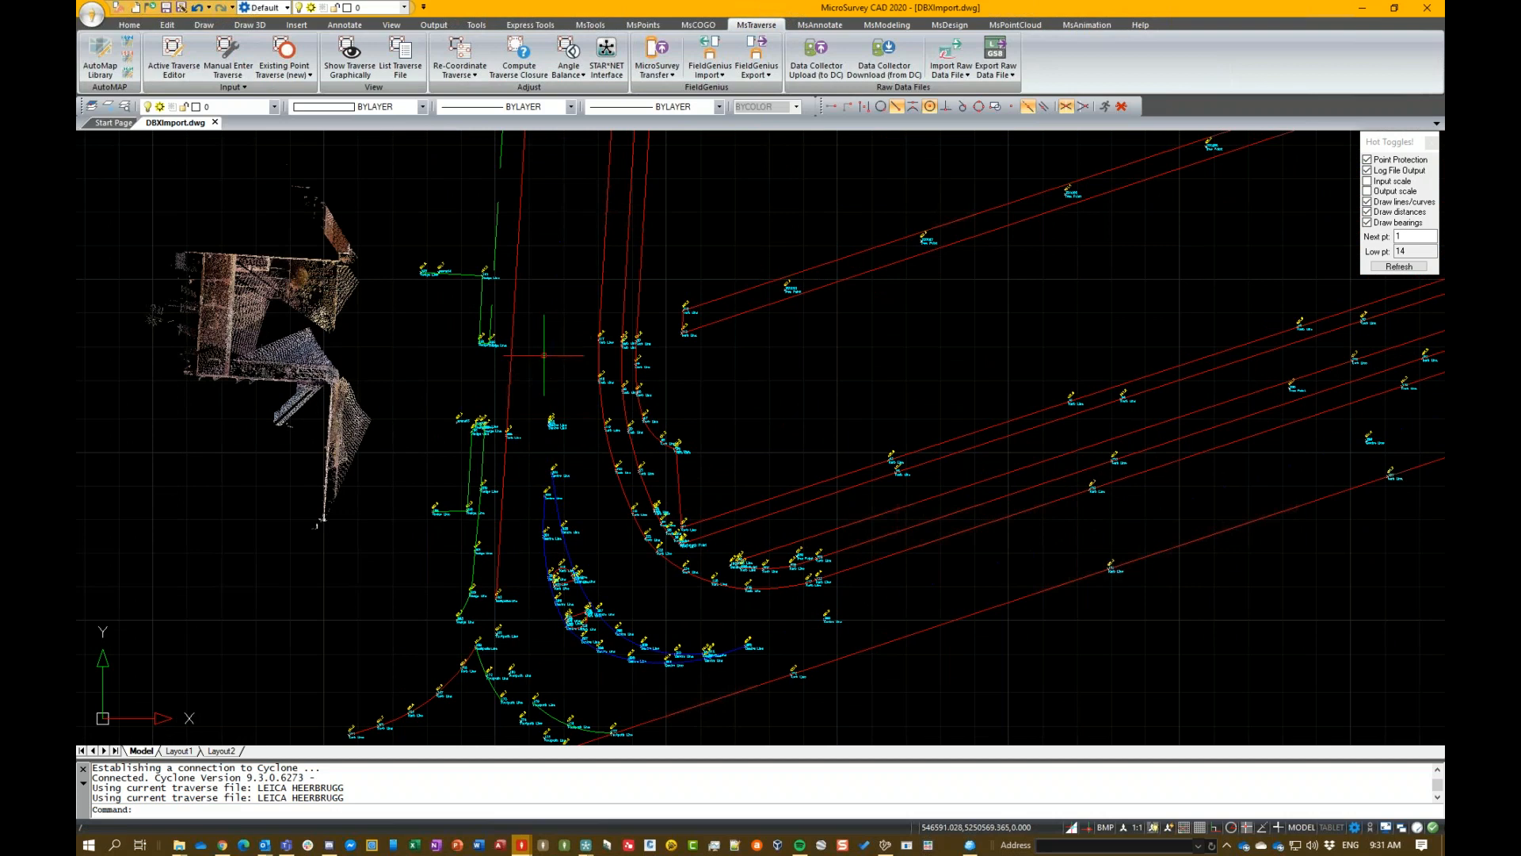
left_click(549, 381)
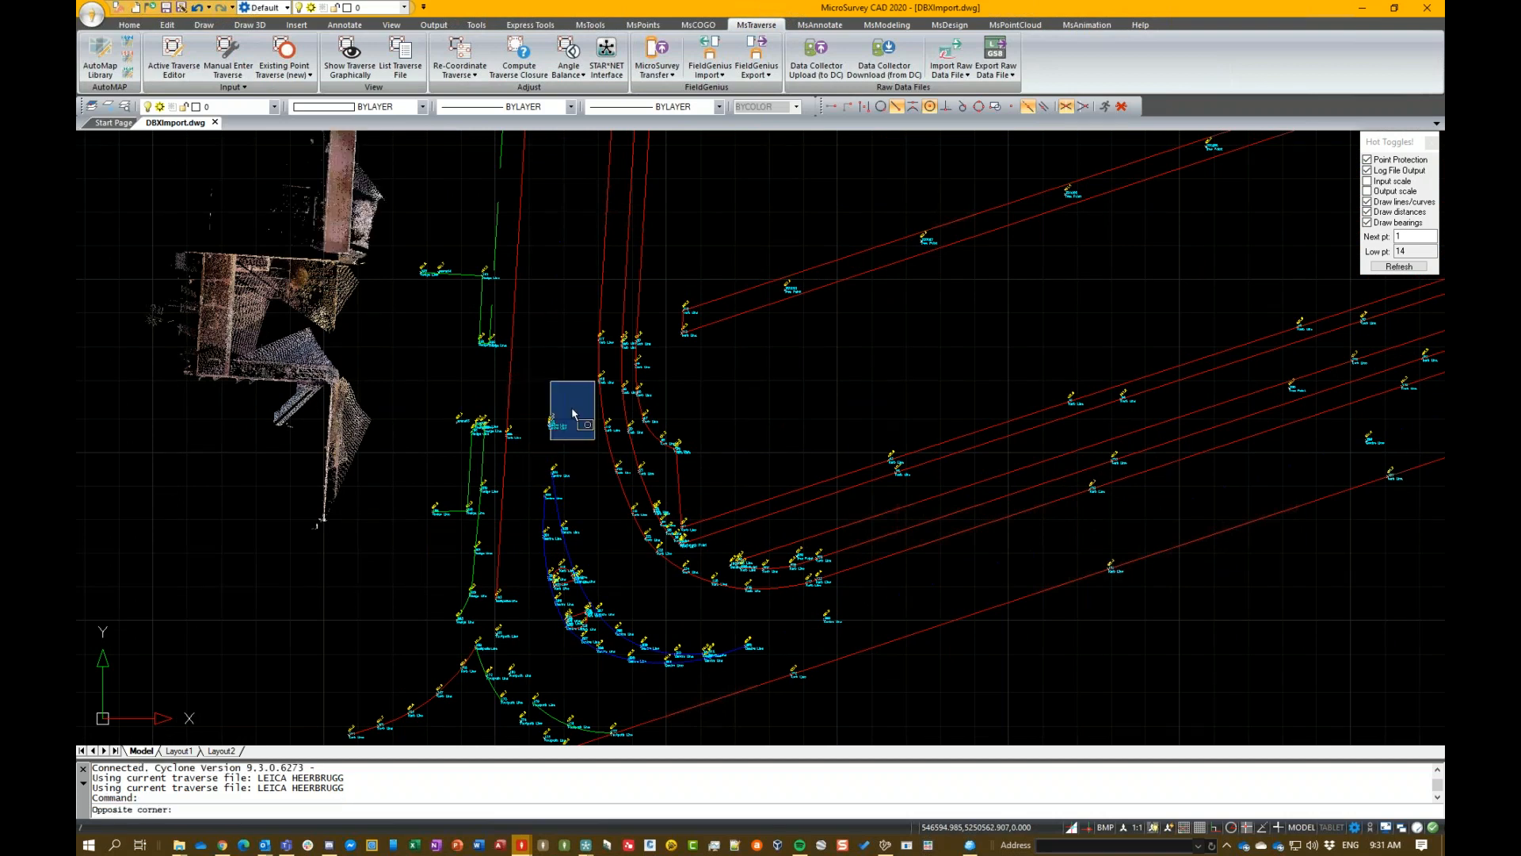
left_click(524, 354)
key("Escape")
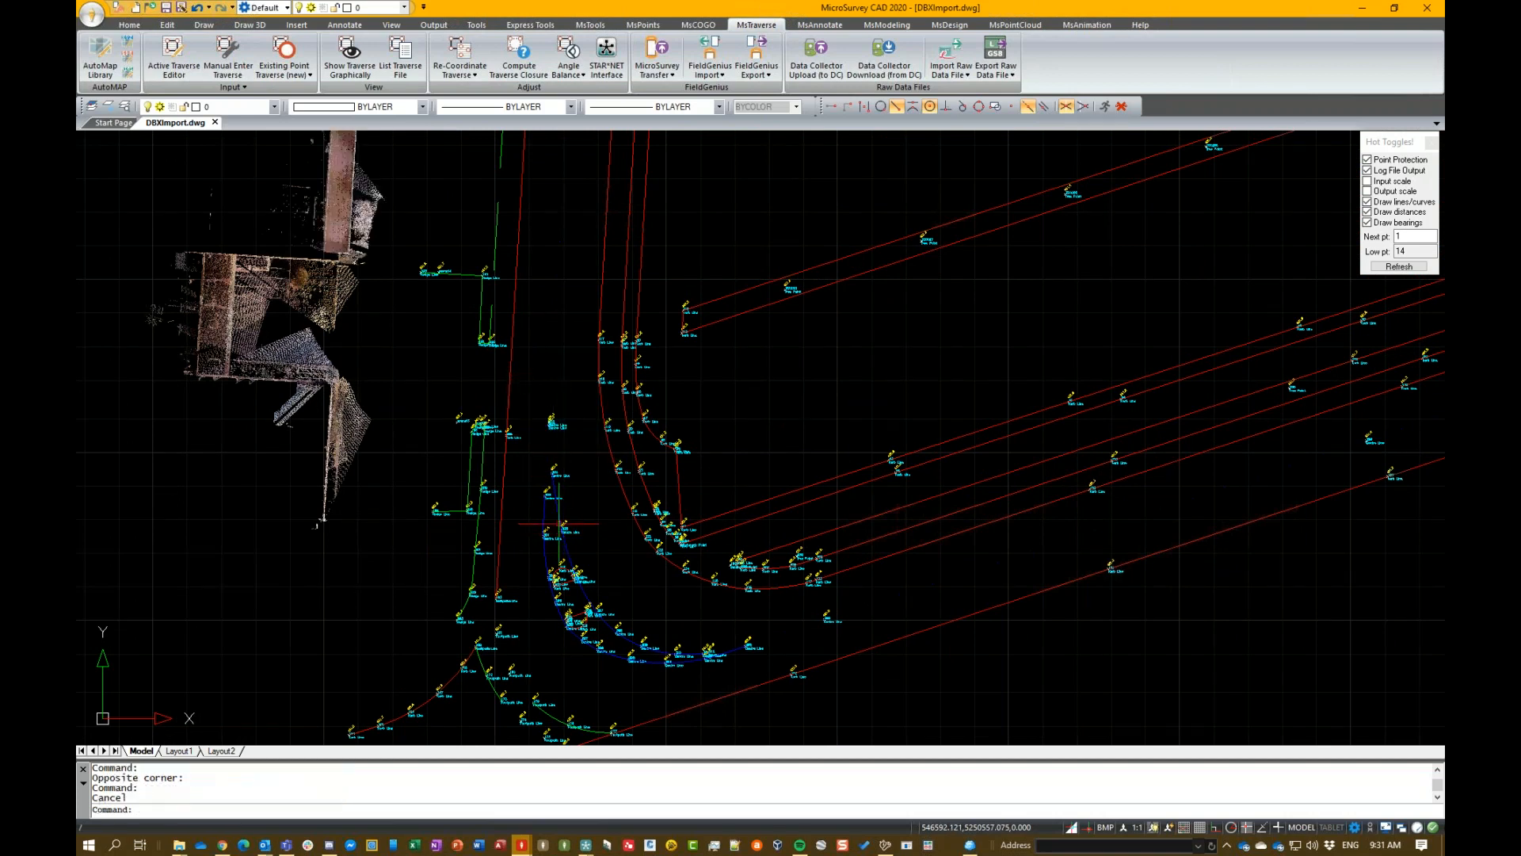
double_click(557, 512)
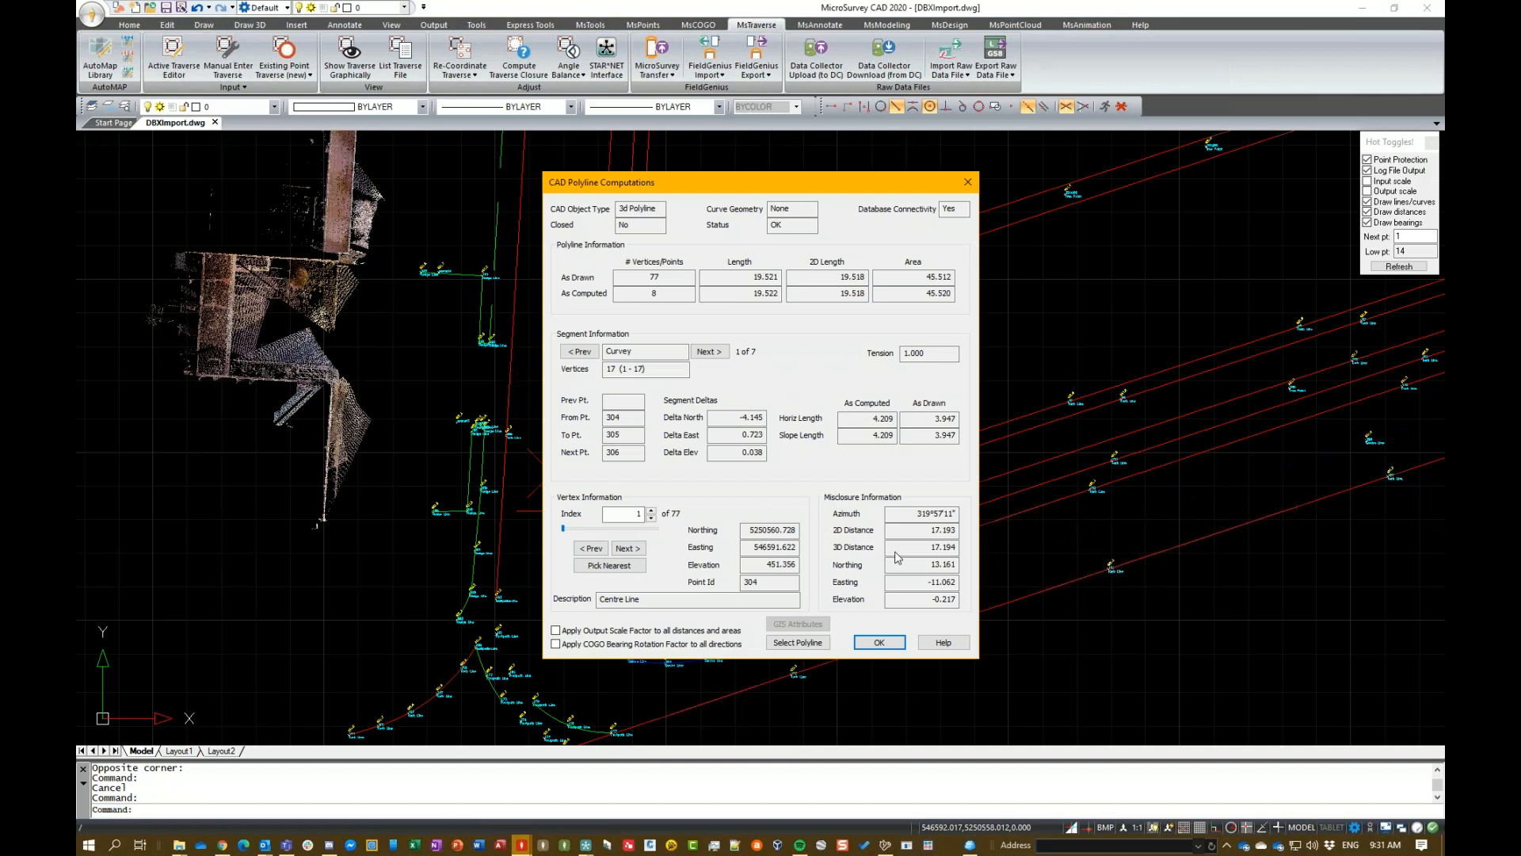
left_click(877, 641)
Examine the whole imported survey and its point cloud in a tilted 3D view.
middle_click_drag(756, 459, 680, 511)
scroll(682, 480, "down", 3)
mouse_move(738, 380)
middle_mouse_down()
mouse_move(606, 564)
mouse_move(626, 523)
mouse_move(673, 594)
mouse_move(626, 610)
mouse_move(515, 443)
middle_mouse_up()
middle_click_drag(662, 389, 653, 384, "shift")
scroll(647, 385, "down", 6)
middle_click_drag(645, 572, 600, 816)
middle_click_drag(703, 468, 724, 605)
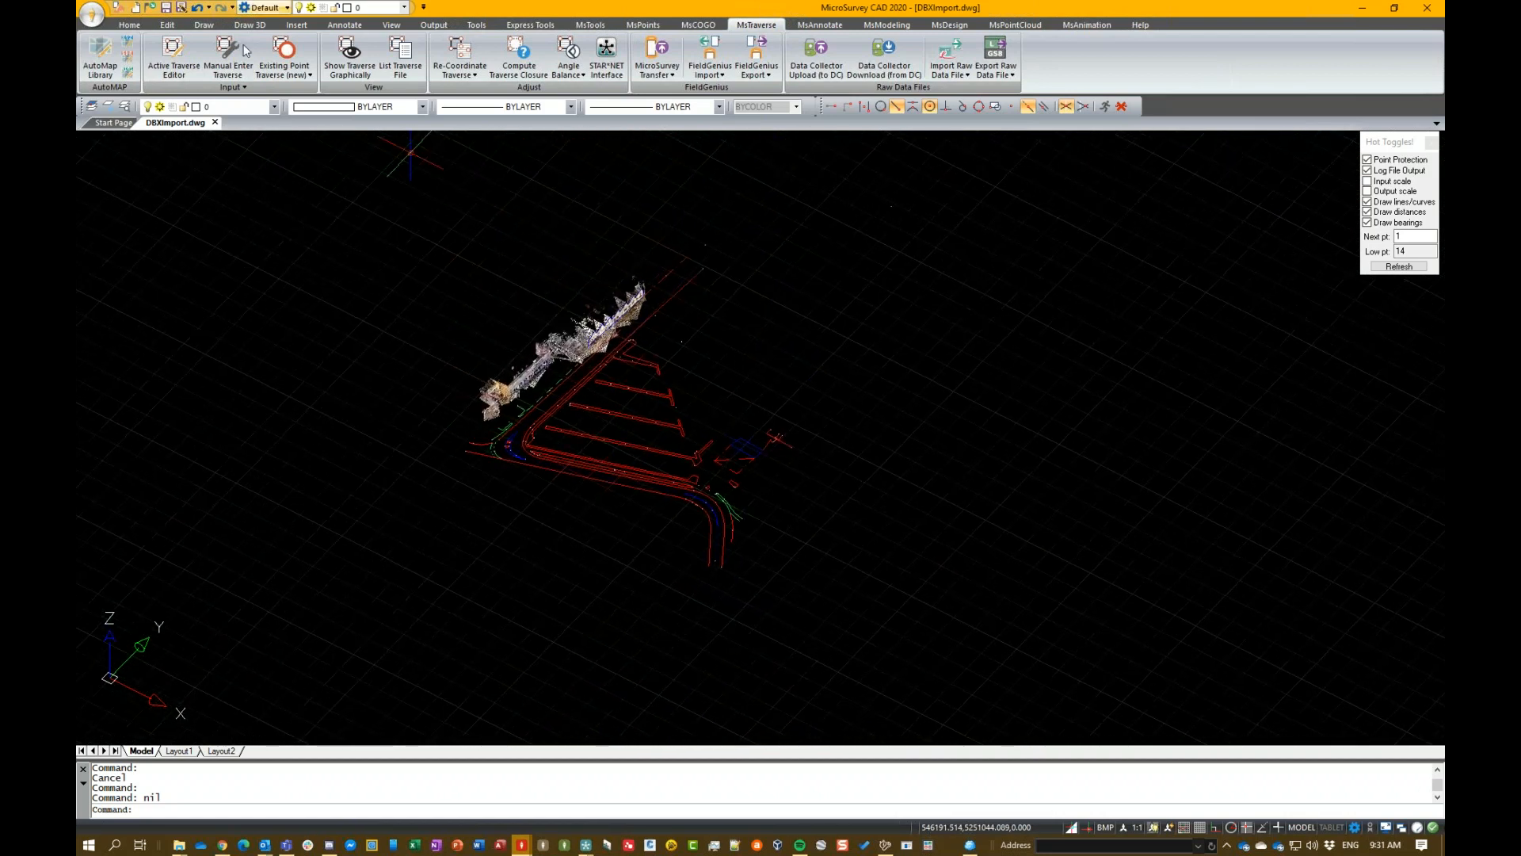
Open the CAD drawing controls in the system toggle preferences and apply them to the drawing.
left_click(590, 25)
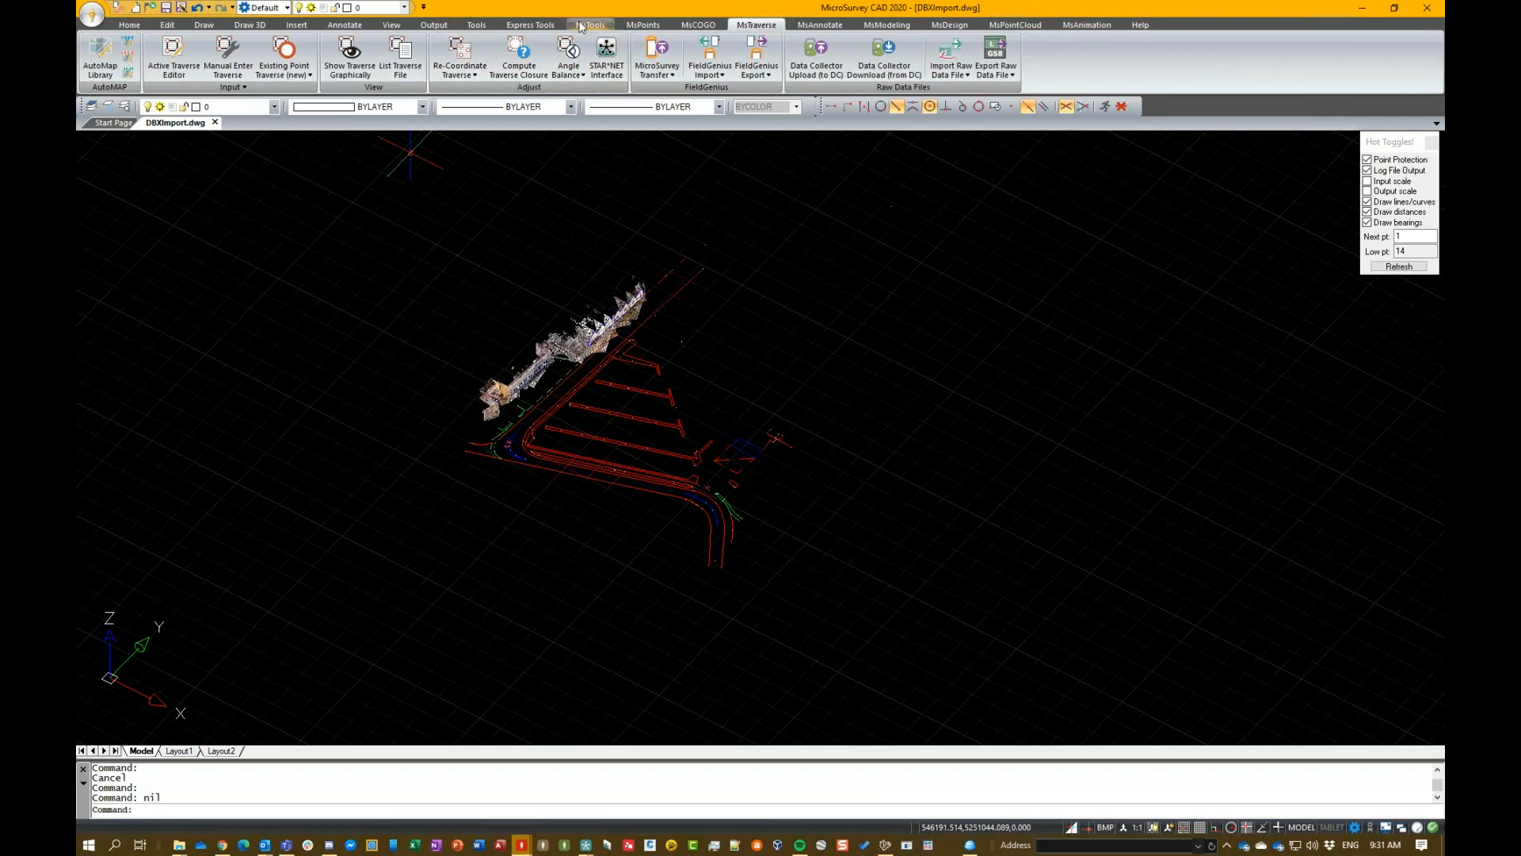
left_click(233, 57)
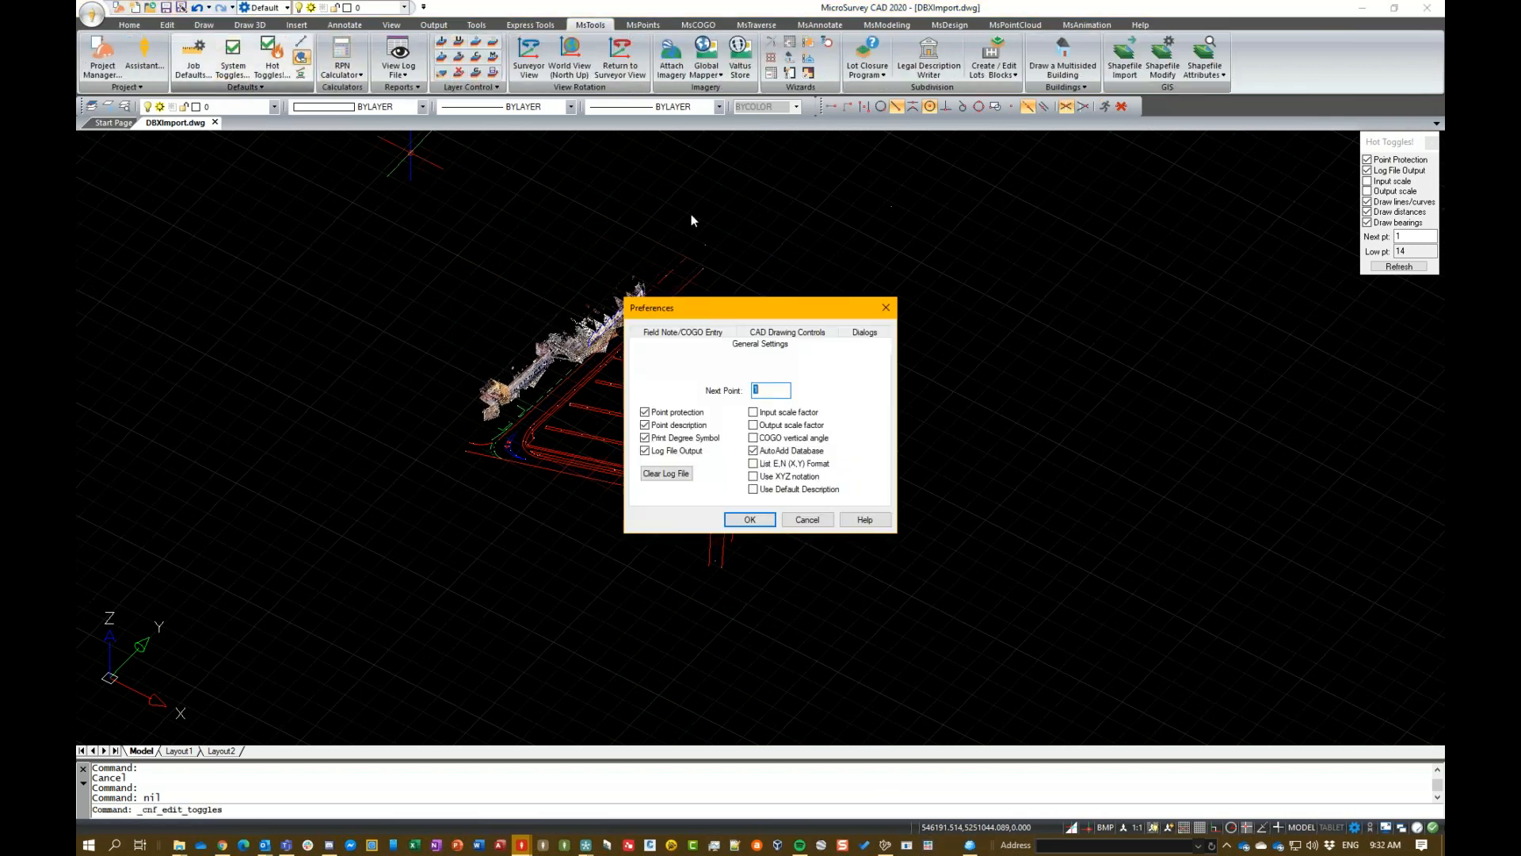
left_click(788, 332)
left_click(740, 520)
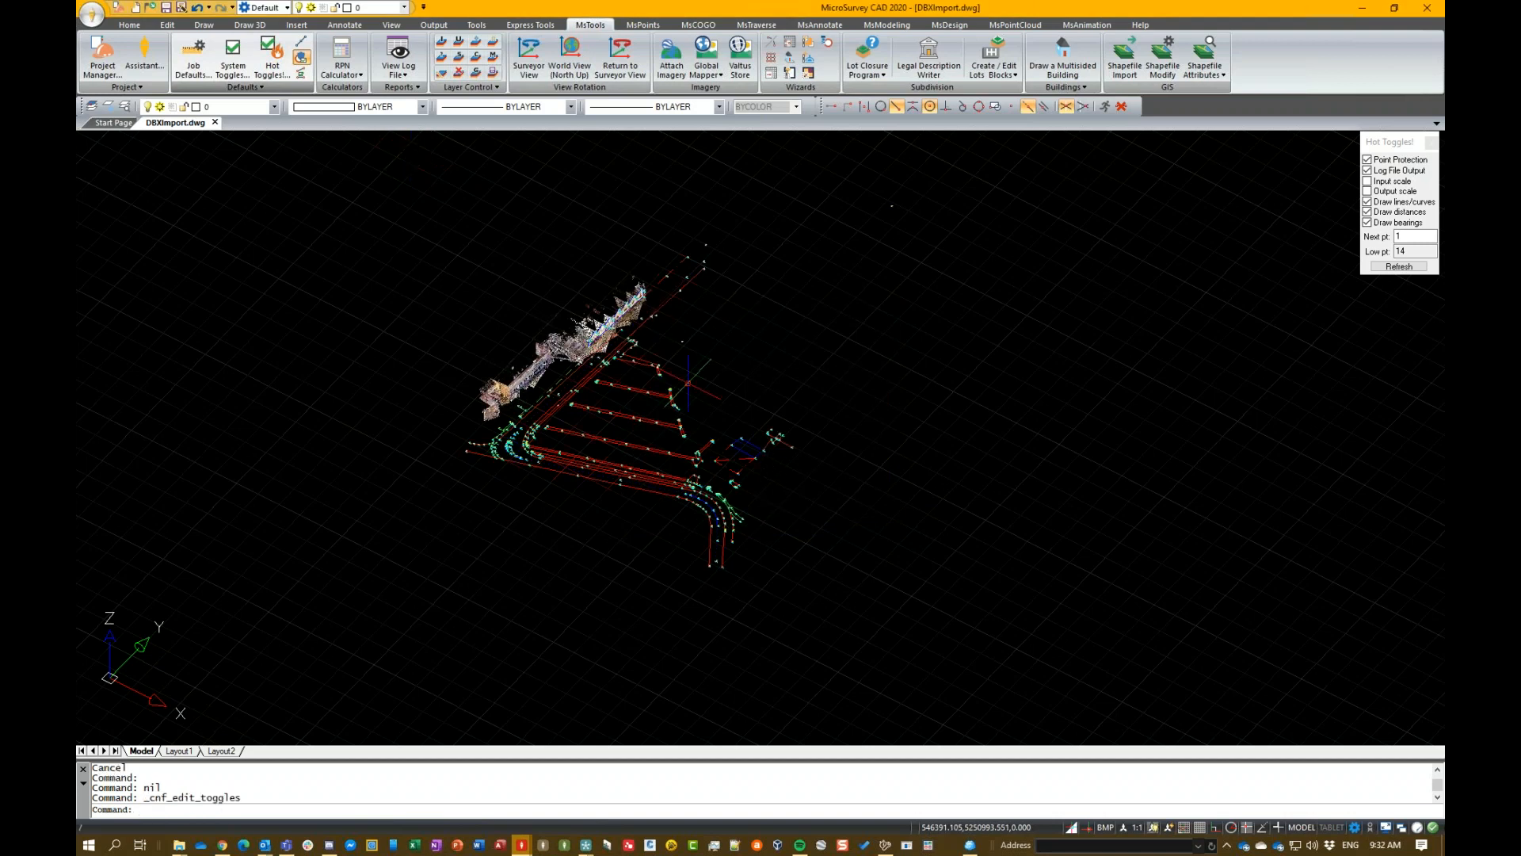
Examine the scanned building facades in 3D from a lower angle and return the drawing to the Top view.
middle_click_drag(737, 428, 662, 415)
scroll(661, 414, "up", 5)
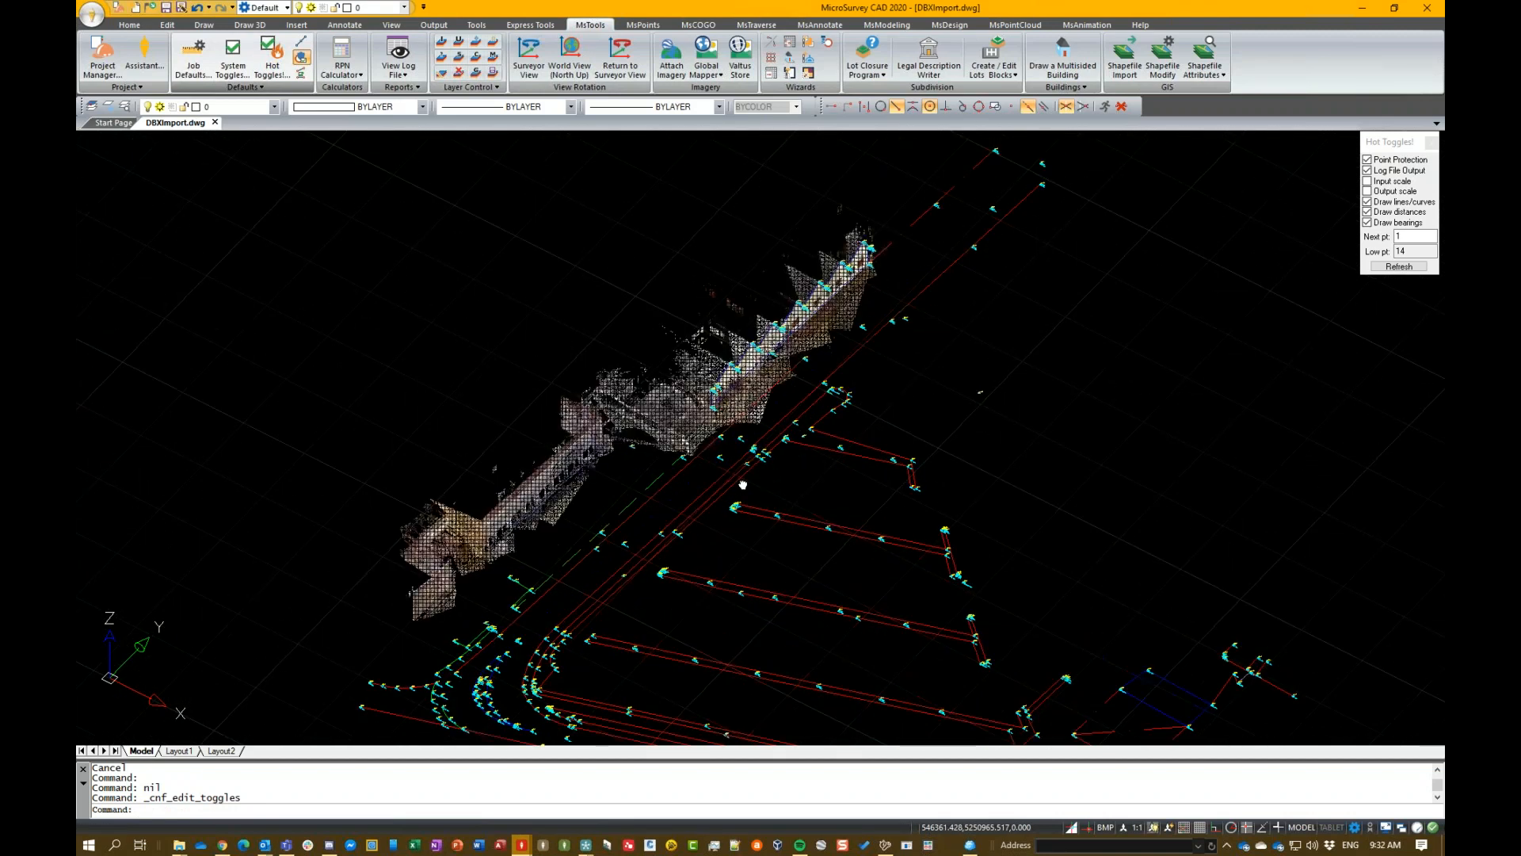
middle_click_drag(743, 485, 955, 549, "shift")
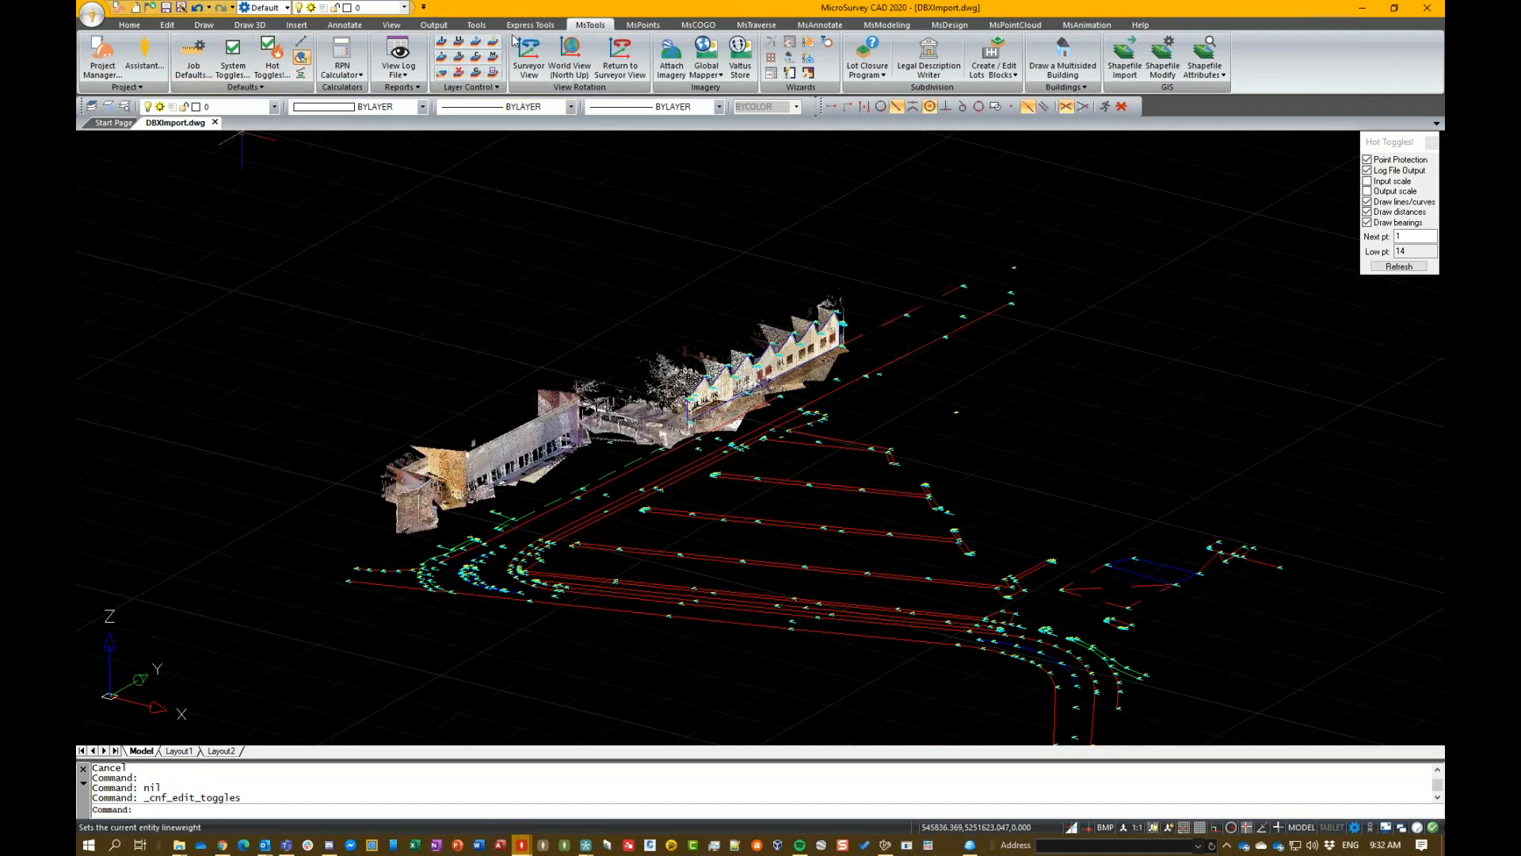
left_click(391, 24)
left_click(252, 50)
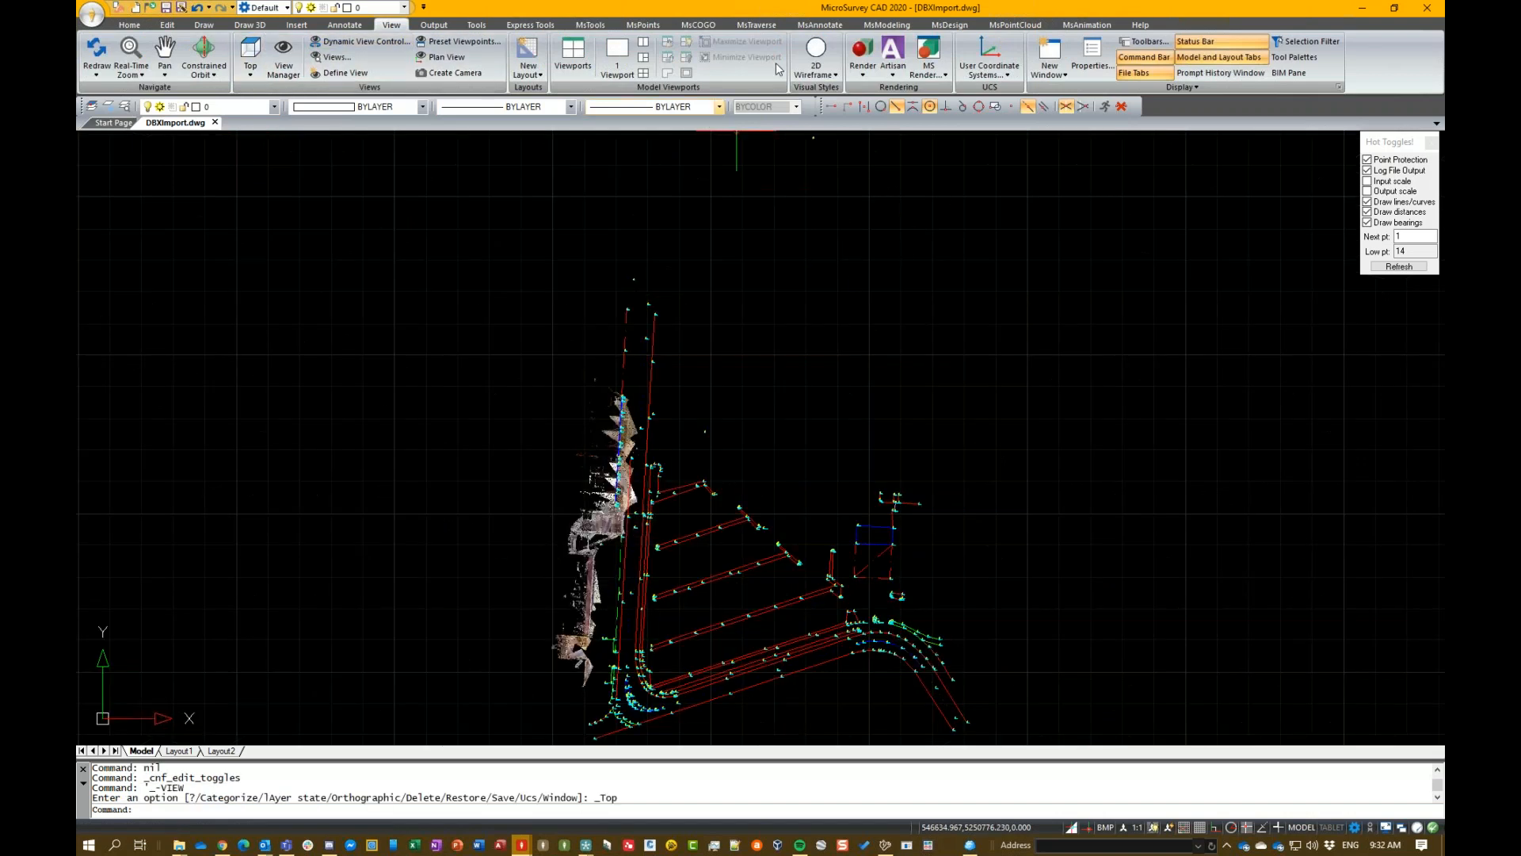
Start showing the current traverse graphically, drawing its lines and side shots into the drawing.
left_click(754, 26)
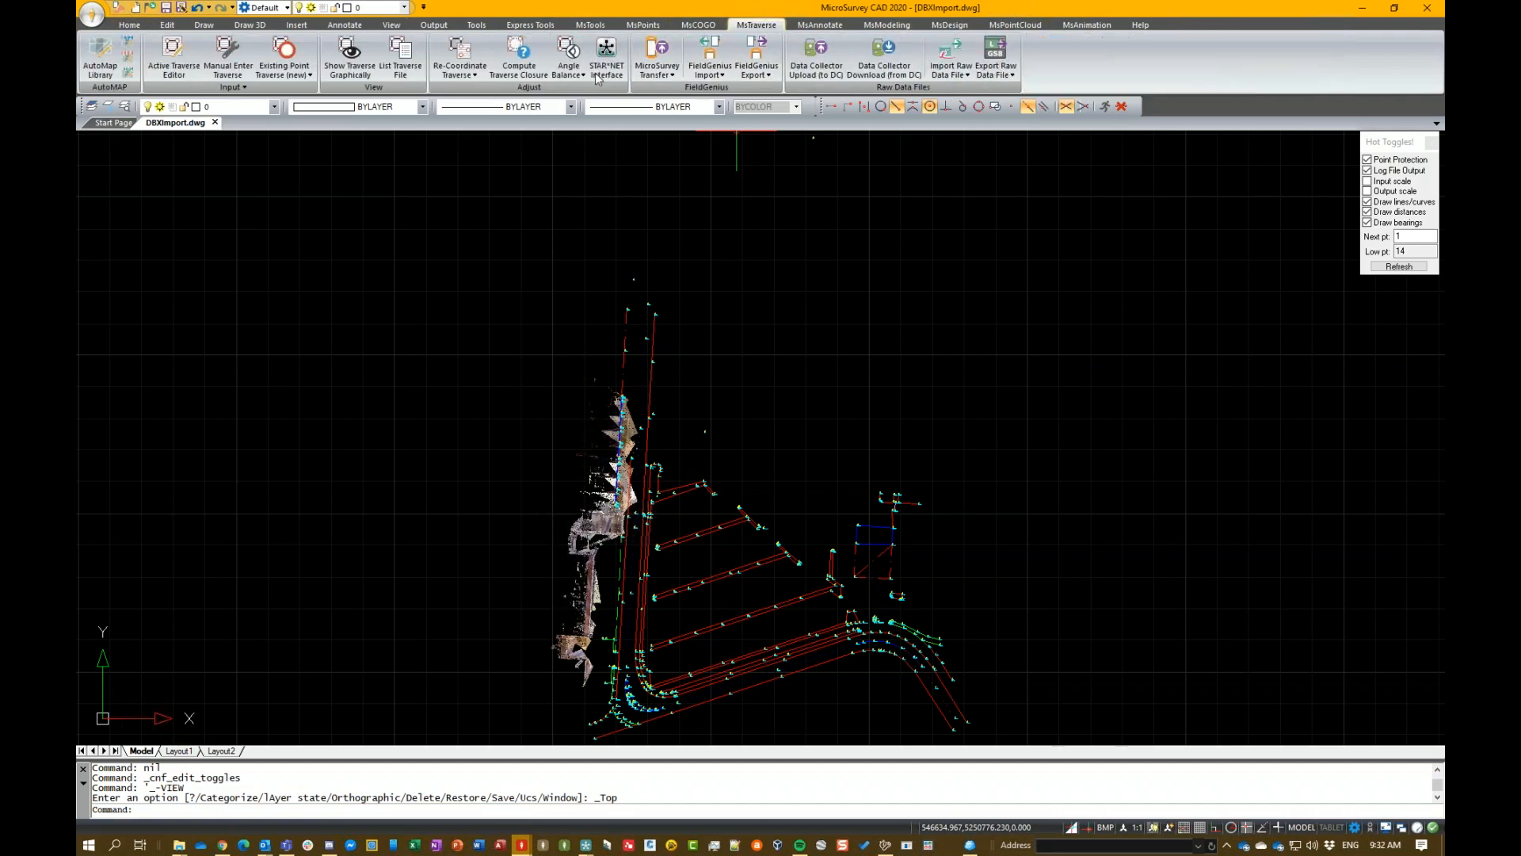
left_click(359, 54)
left_click(757, 454)
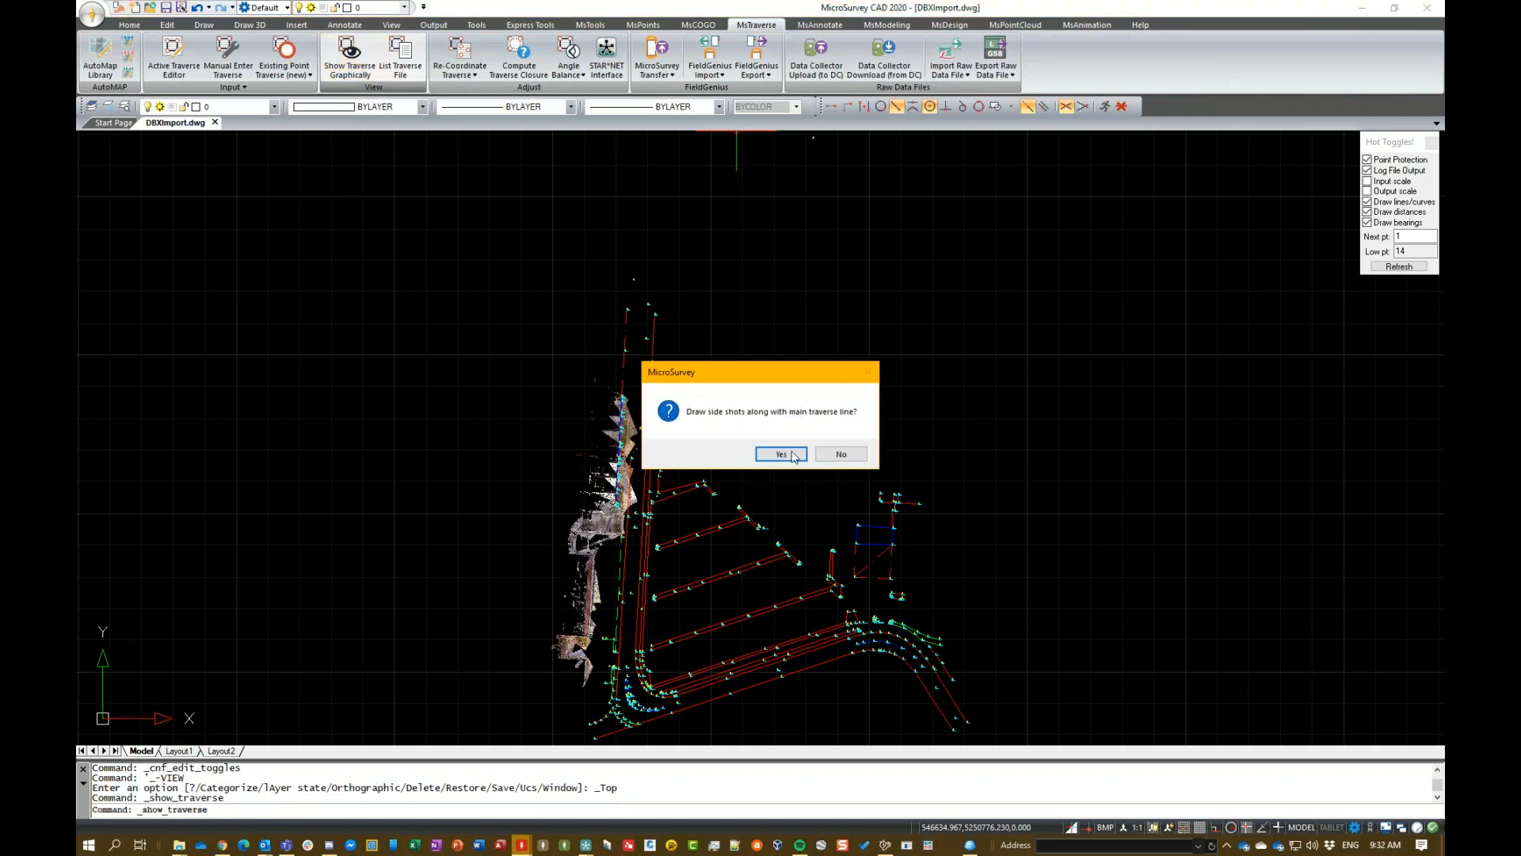
left_click(782, 454)
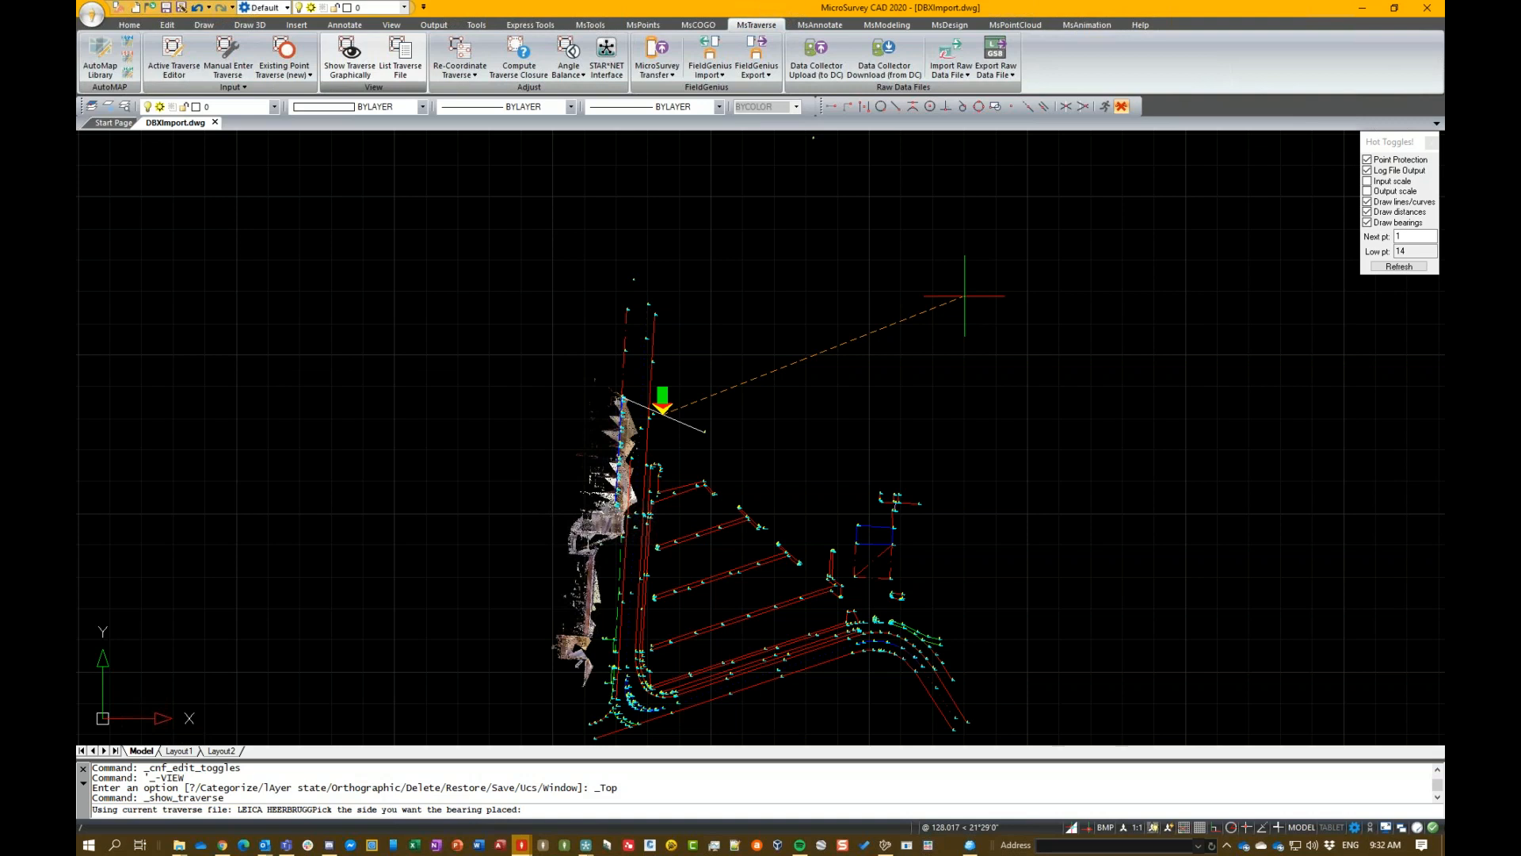
scroll(765, 437, "up", 4)
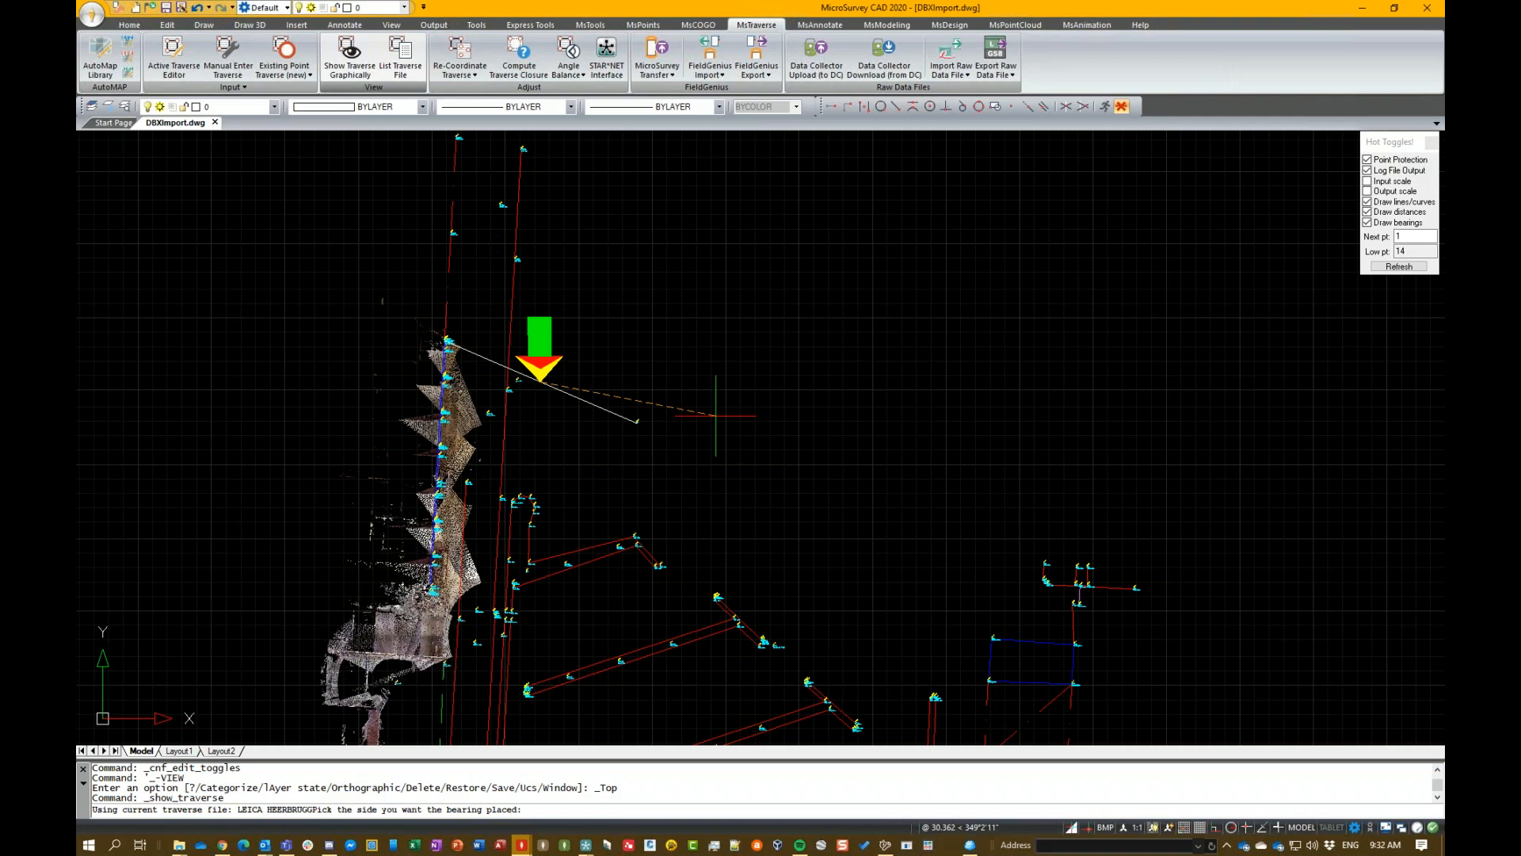
key("Escape")
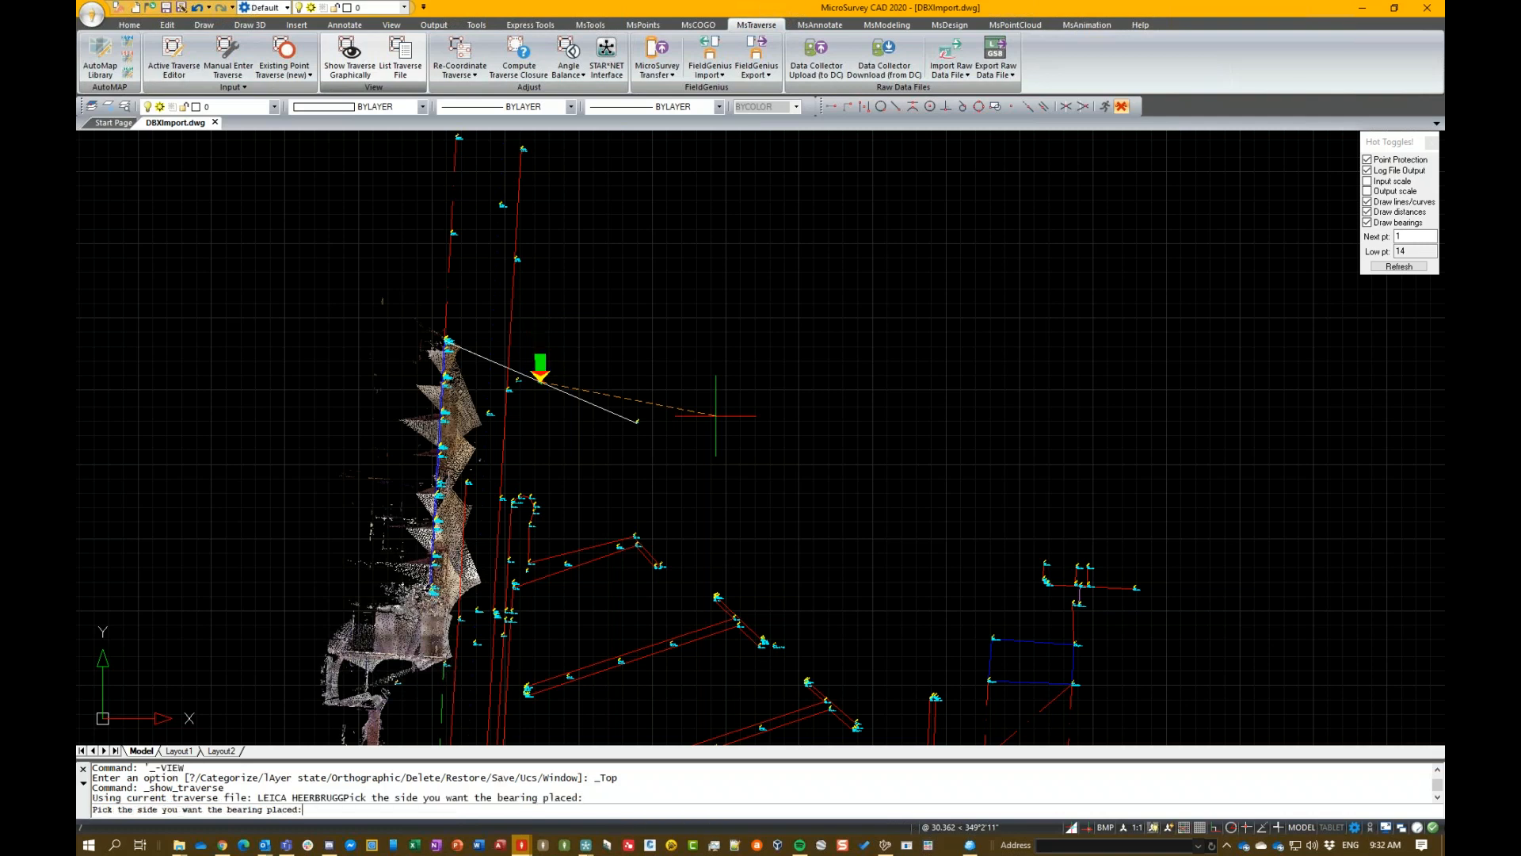
Turn off the drawing of distances and bearings and finish drawing the traverse and side-shot lines.
scroll(503, 352, "up", 5)
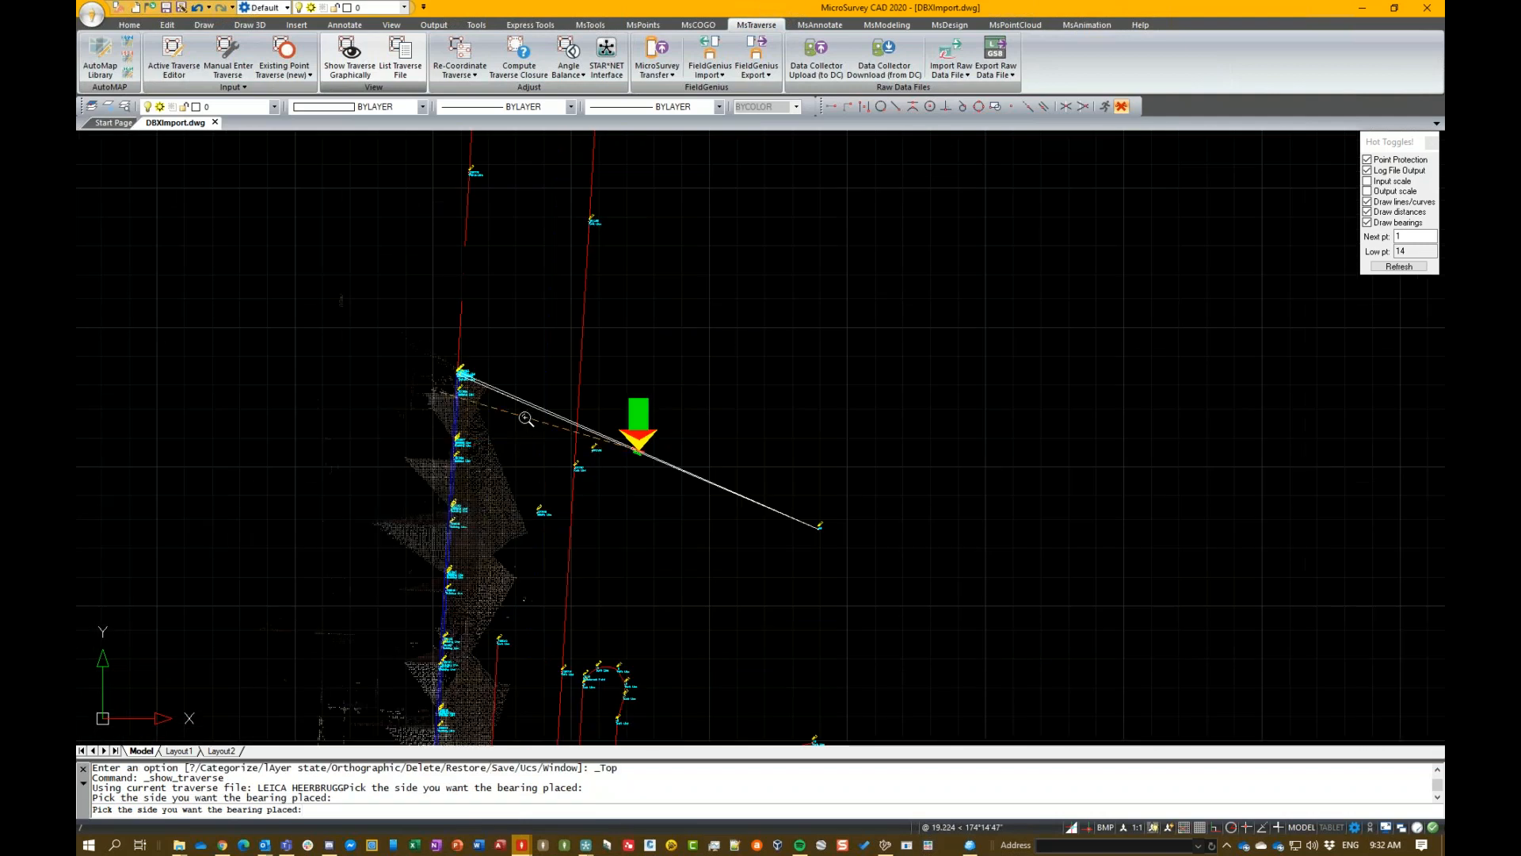
scroll(717, 460, "up", 4)
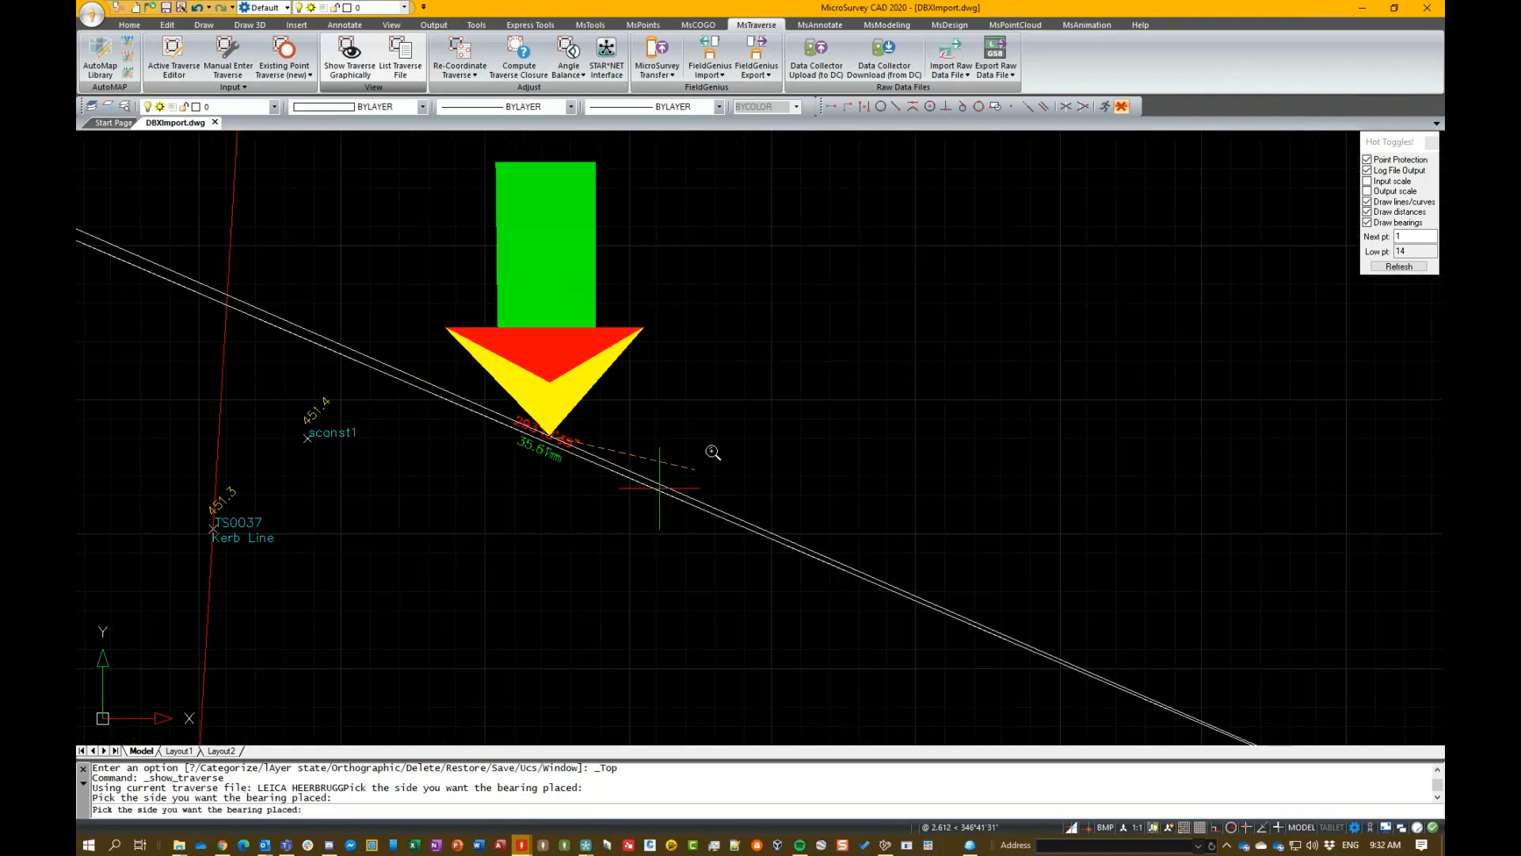
scroll(748, 442, "down", 1)
scroll(751, 438, "down", 5)
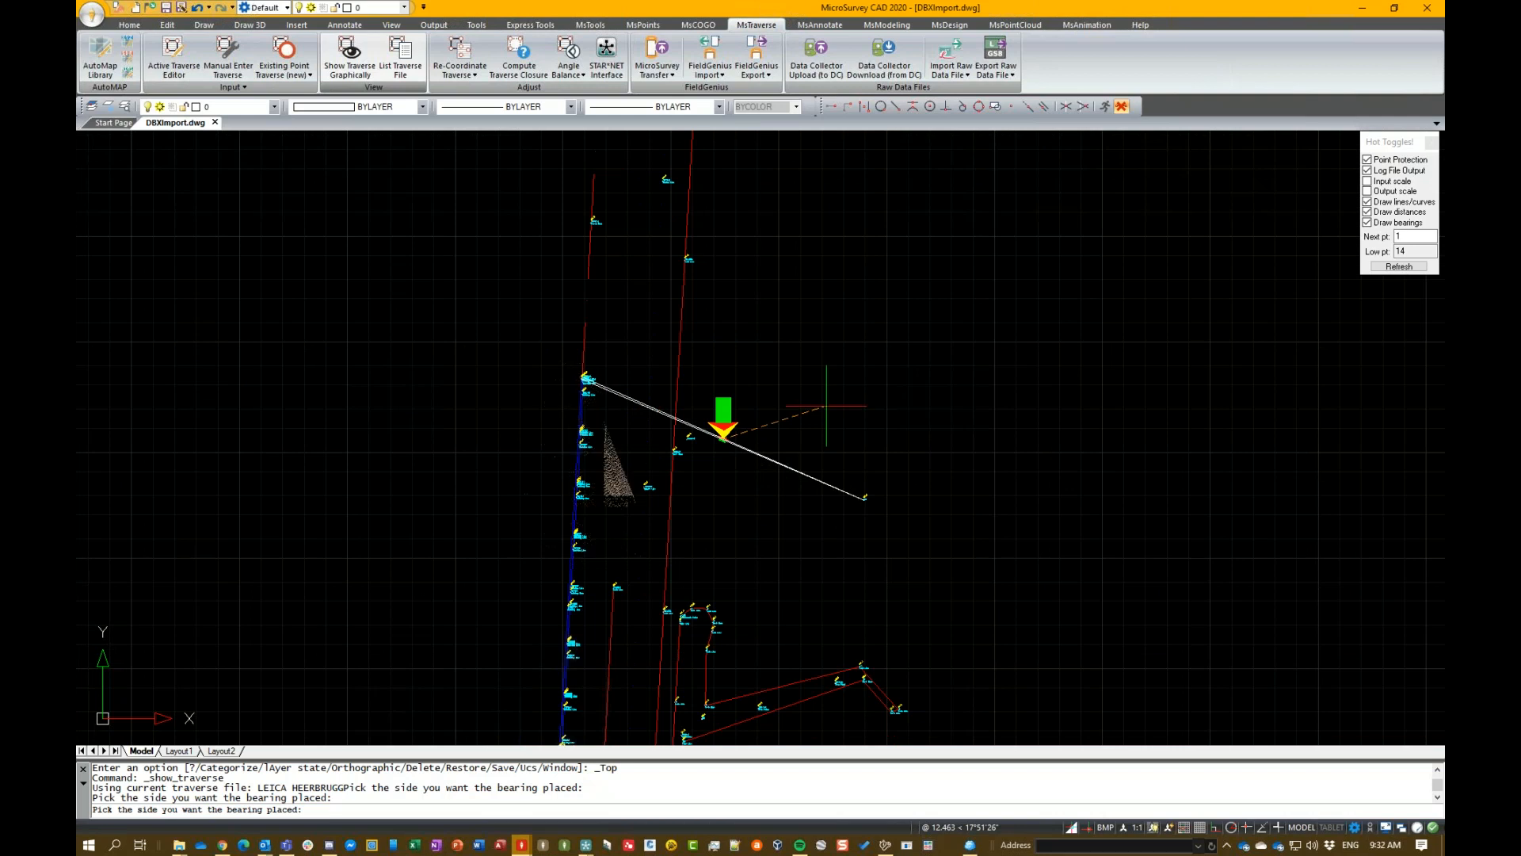
left_click(1368, 213)
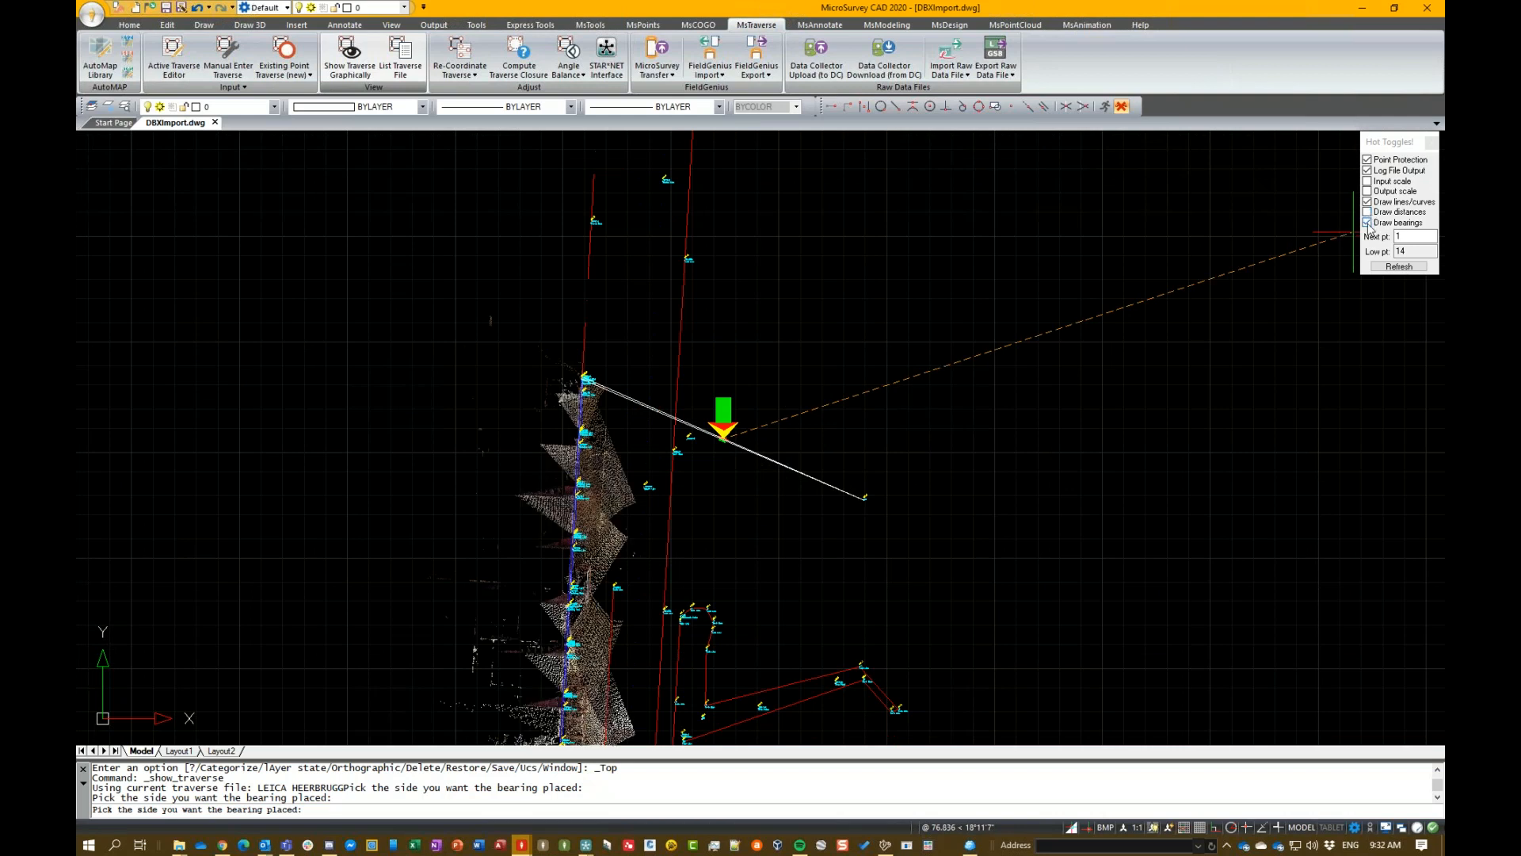
left_click(1168, 221)
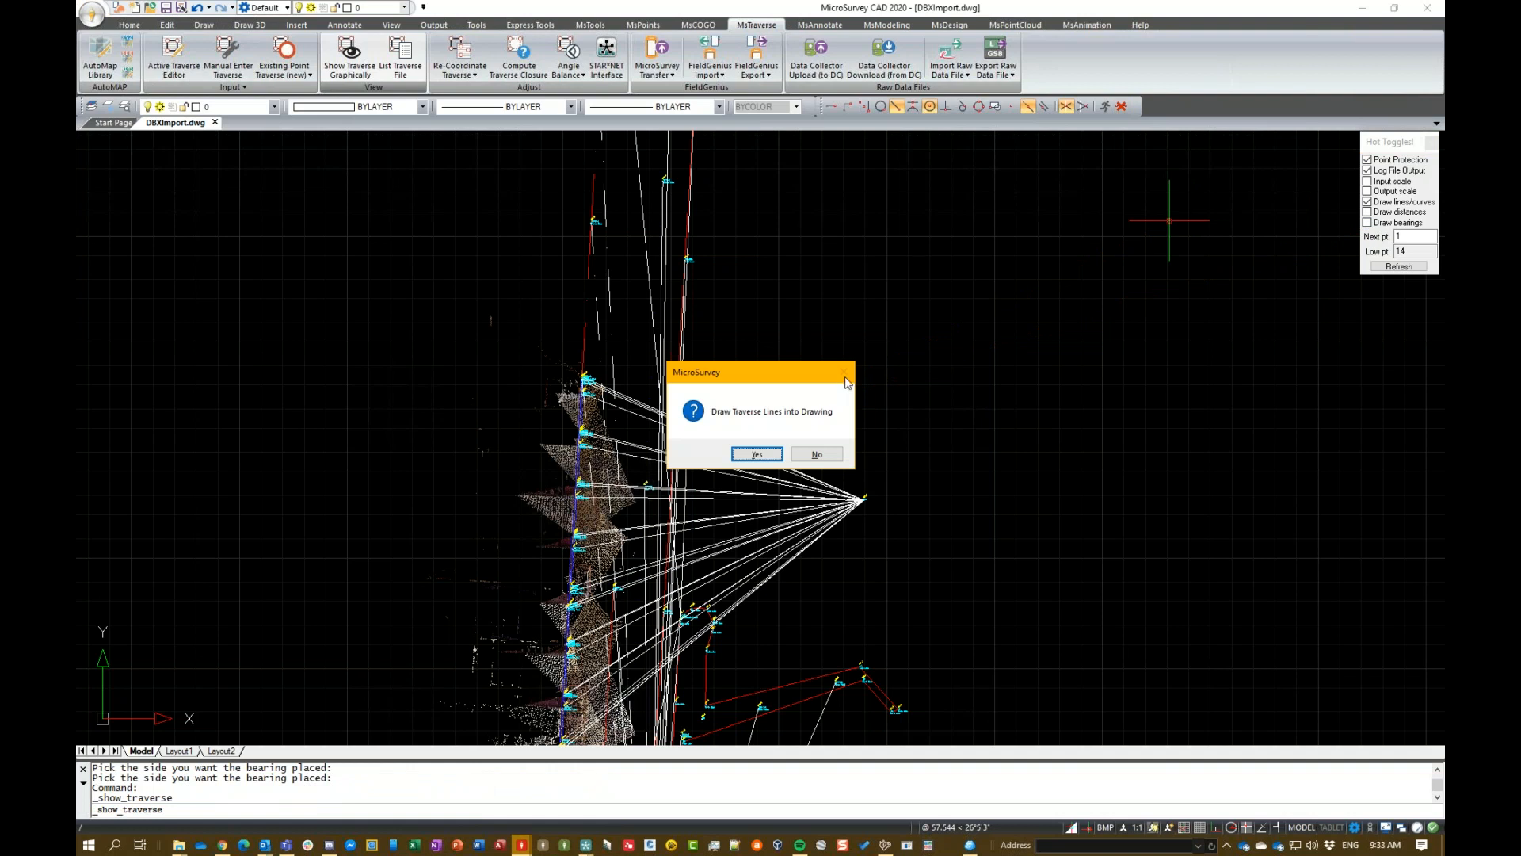
Show the traverse again without adding its lines to the drawing and examine the side shots across the survey.
left_click(821, 457)
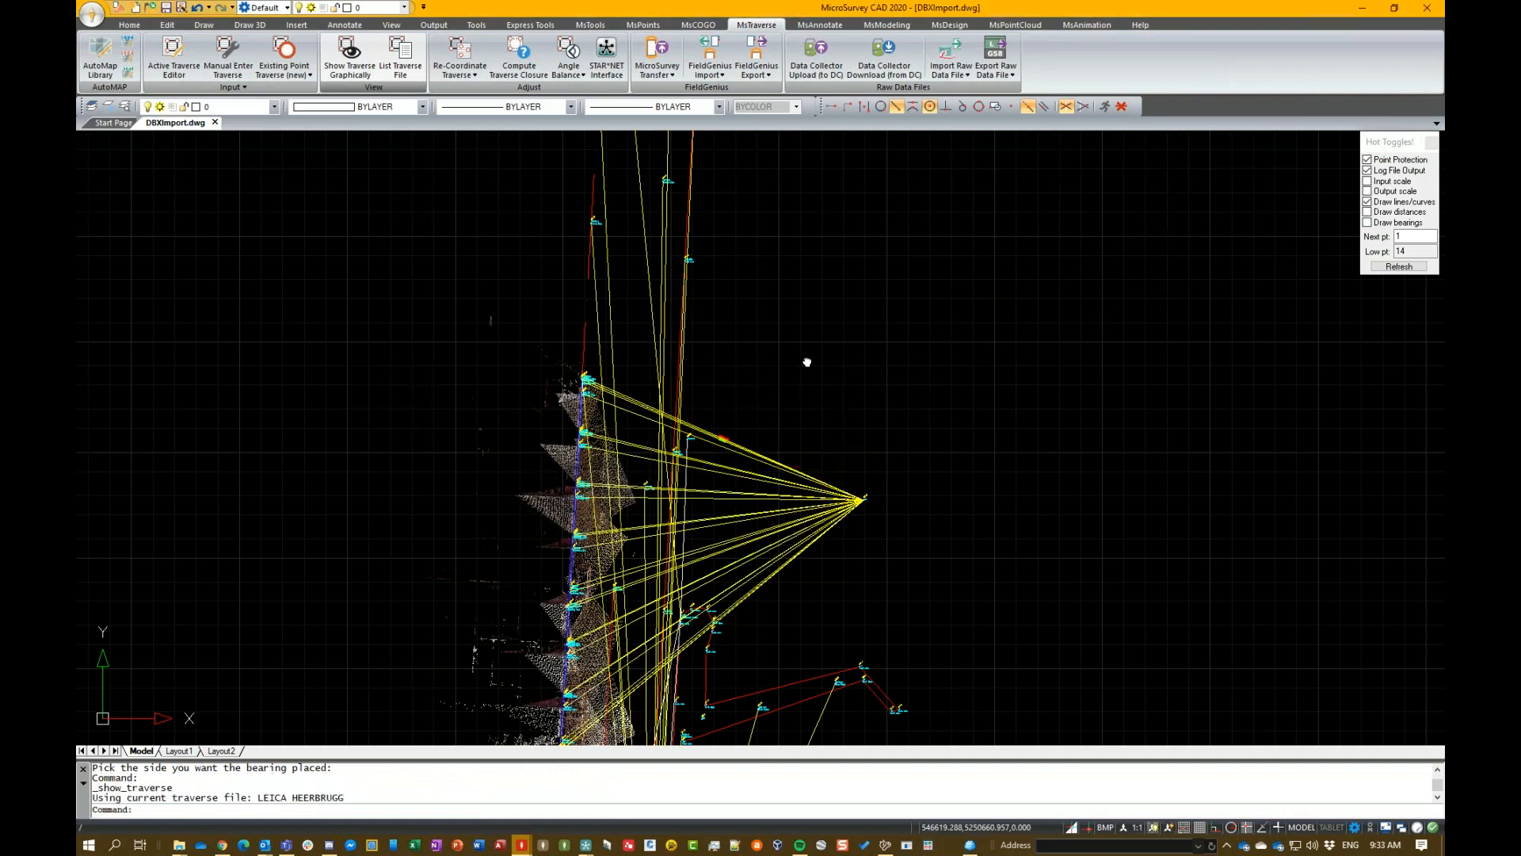
scroll(803, 356, "down", 1)
middle_click_drag(778, 428, 709, 285)
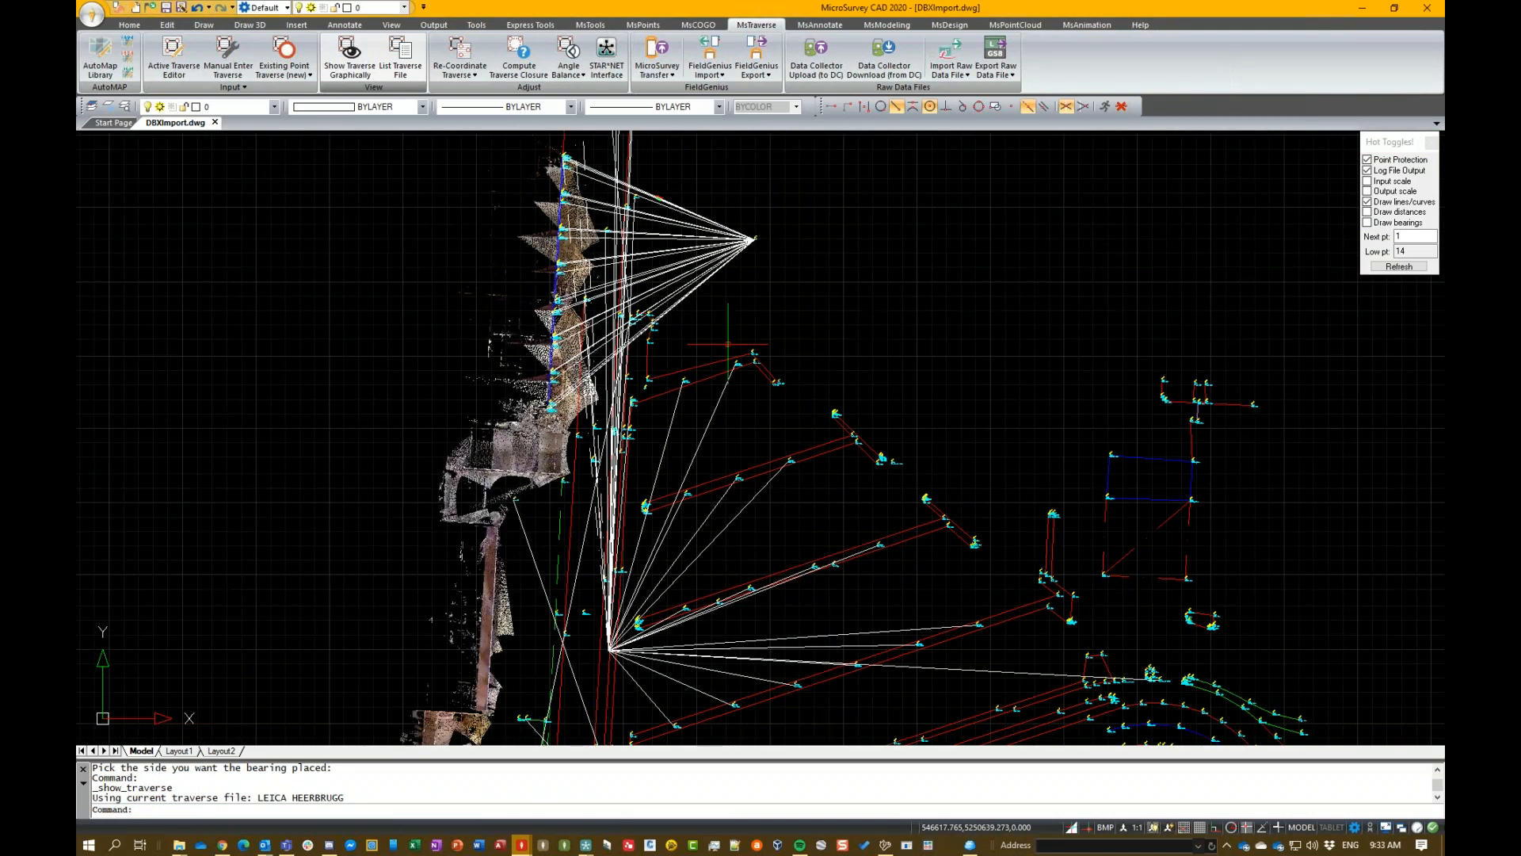
scroll(734, 354, "down", 1)
middle_click_drag(746, 469, 733, 530)
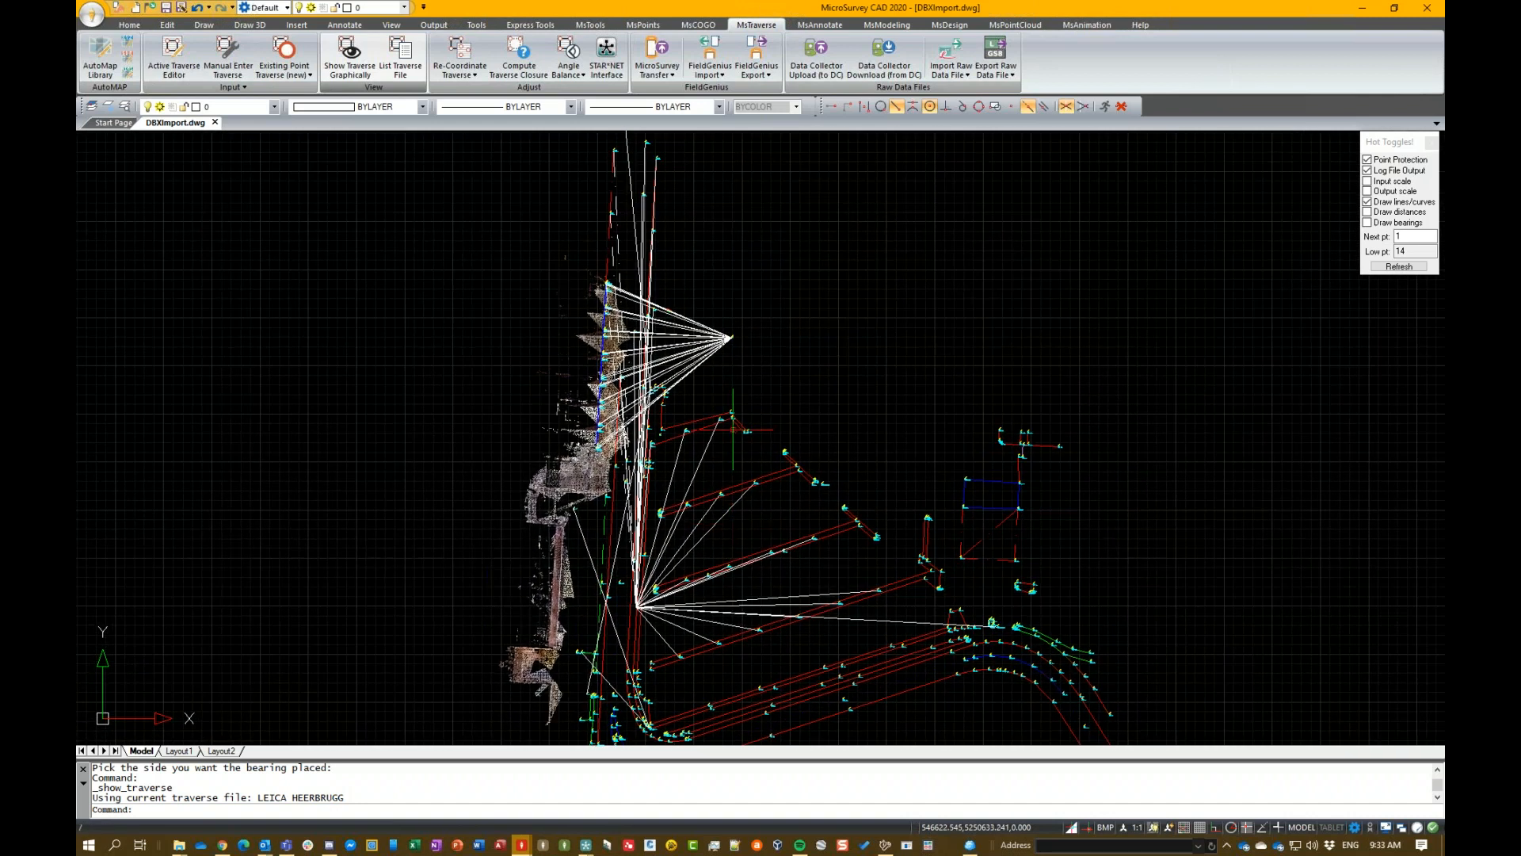
Look up tree point 330 in the Active Coordinate Editor and view its DBX attributes.
left_click(642, 25)
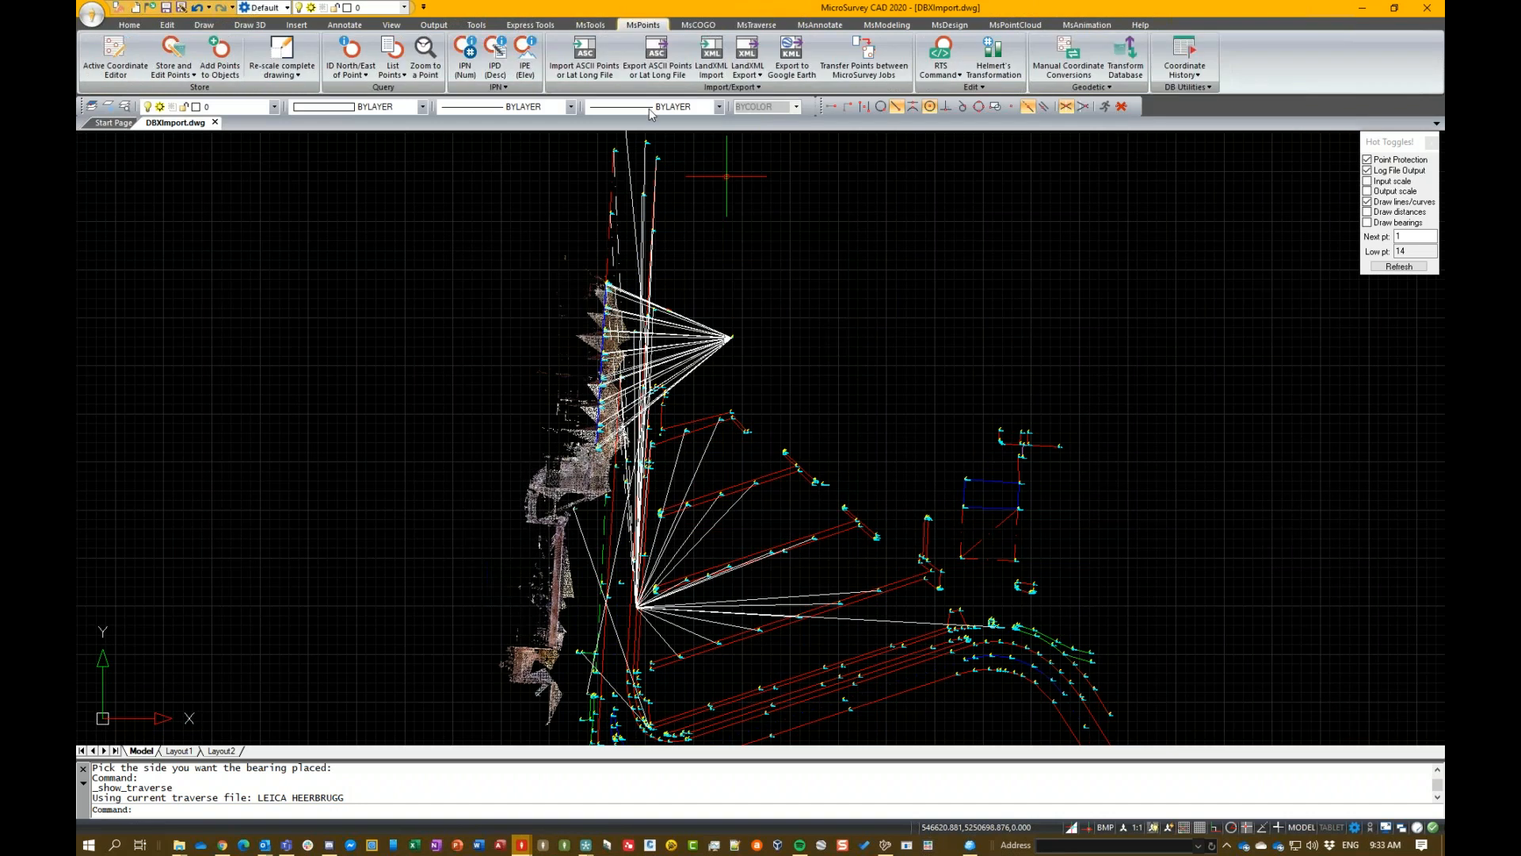
left_click(126, 57)
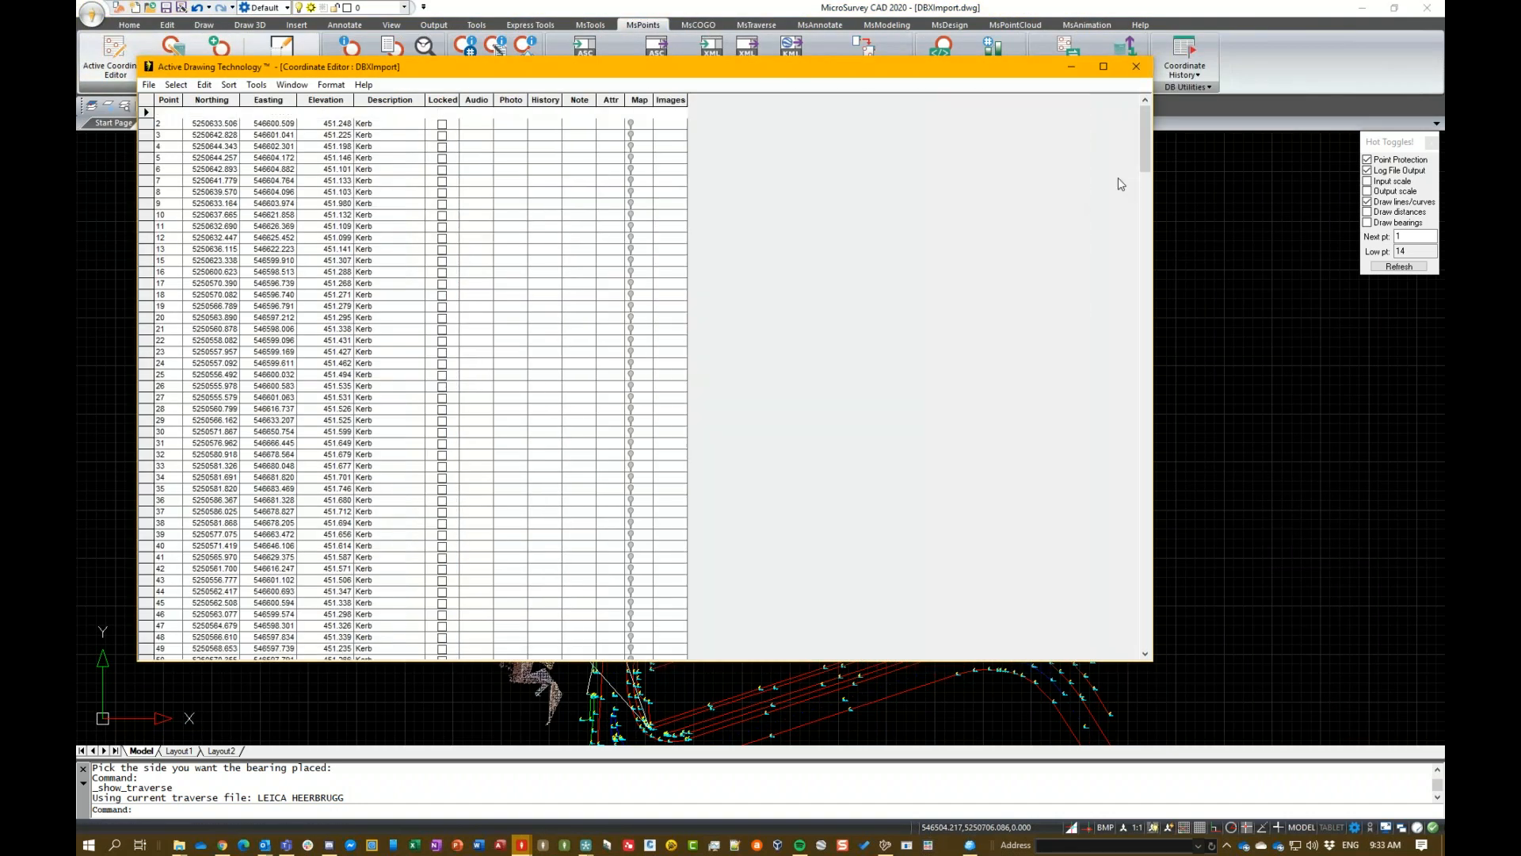
left_click_drag(1142, 131, 1139, 551)
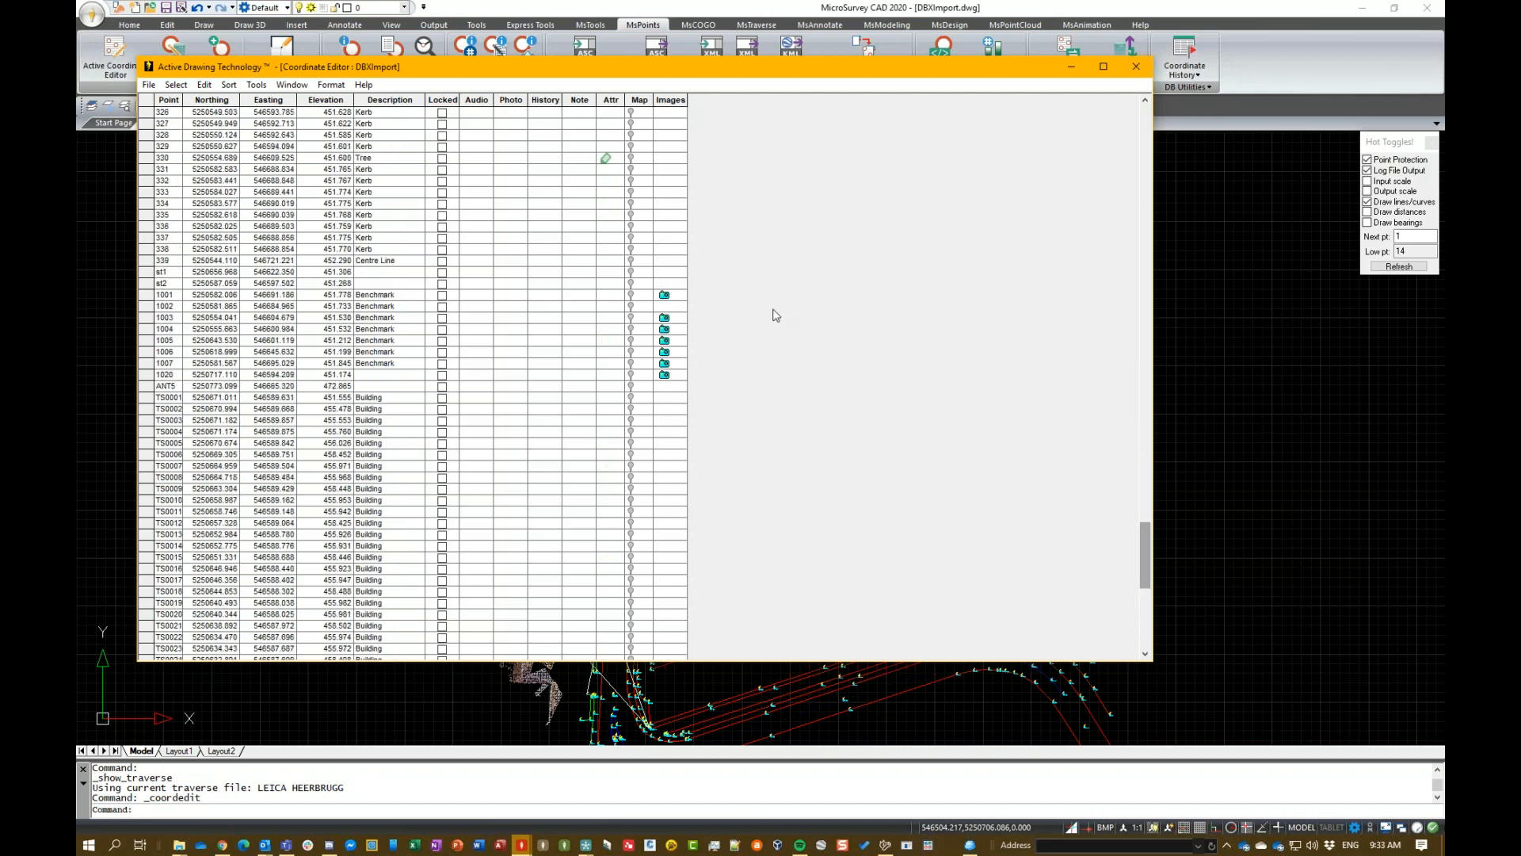
left_click(606, 159)
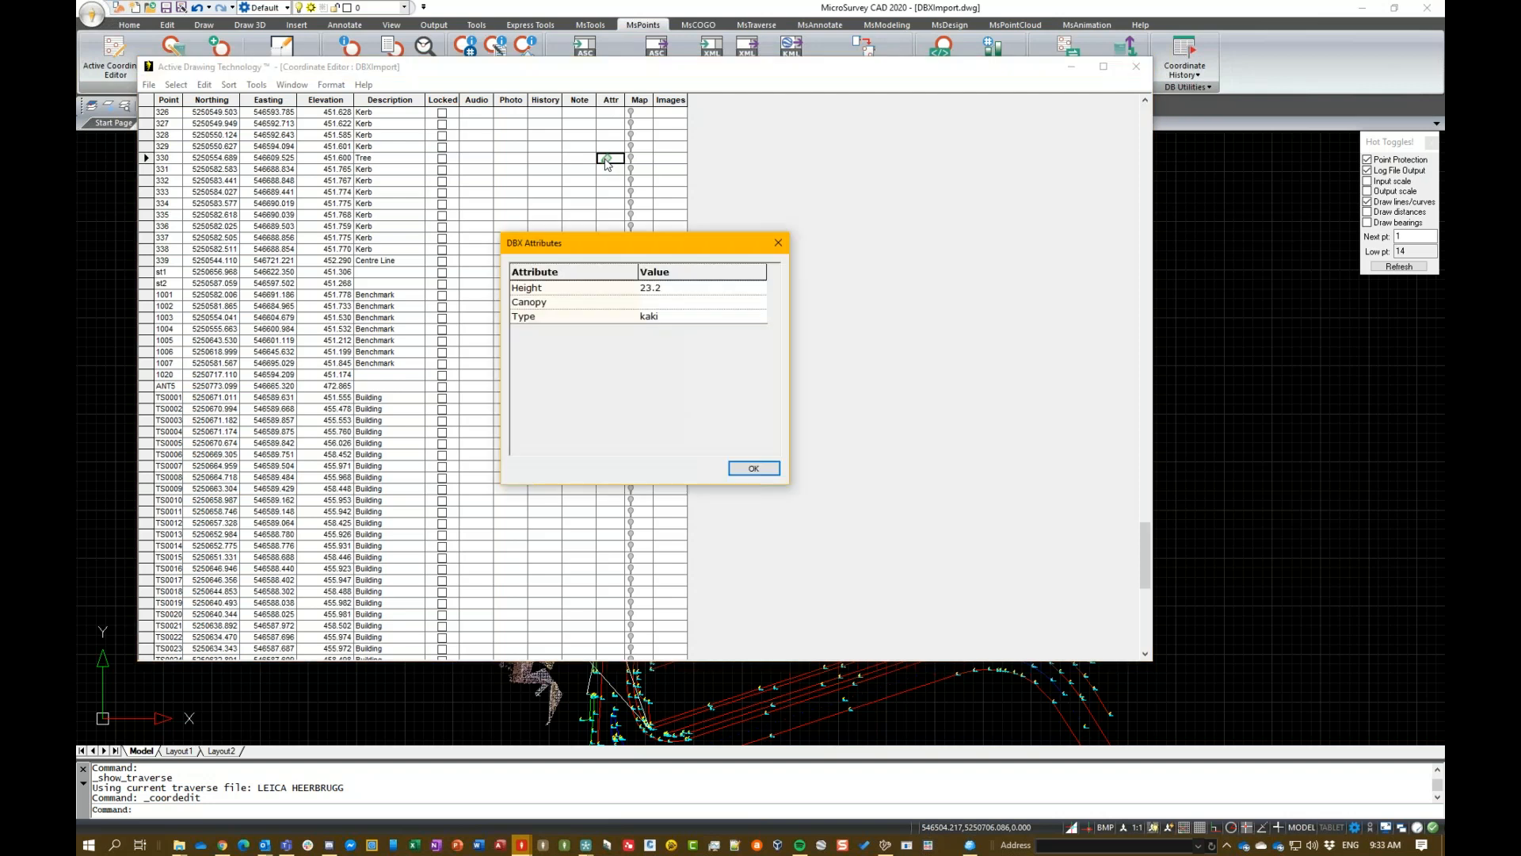
left_click(753, 468)
View the field photo attached to benchmark 1004 fitted to its window, and close the photo and the coordinate editor.
left_click(666, 332)
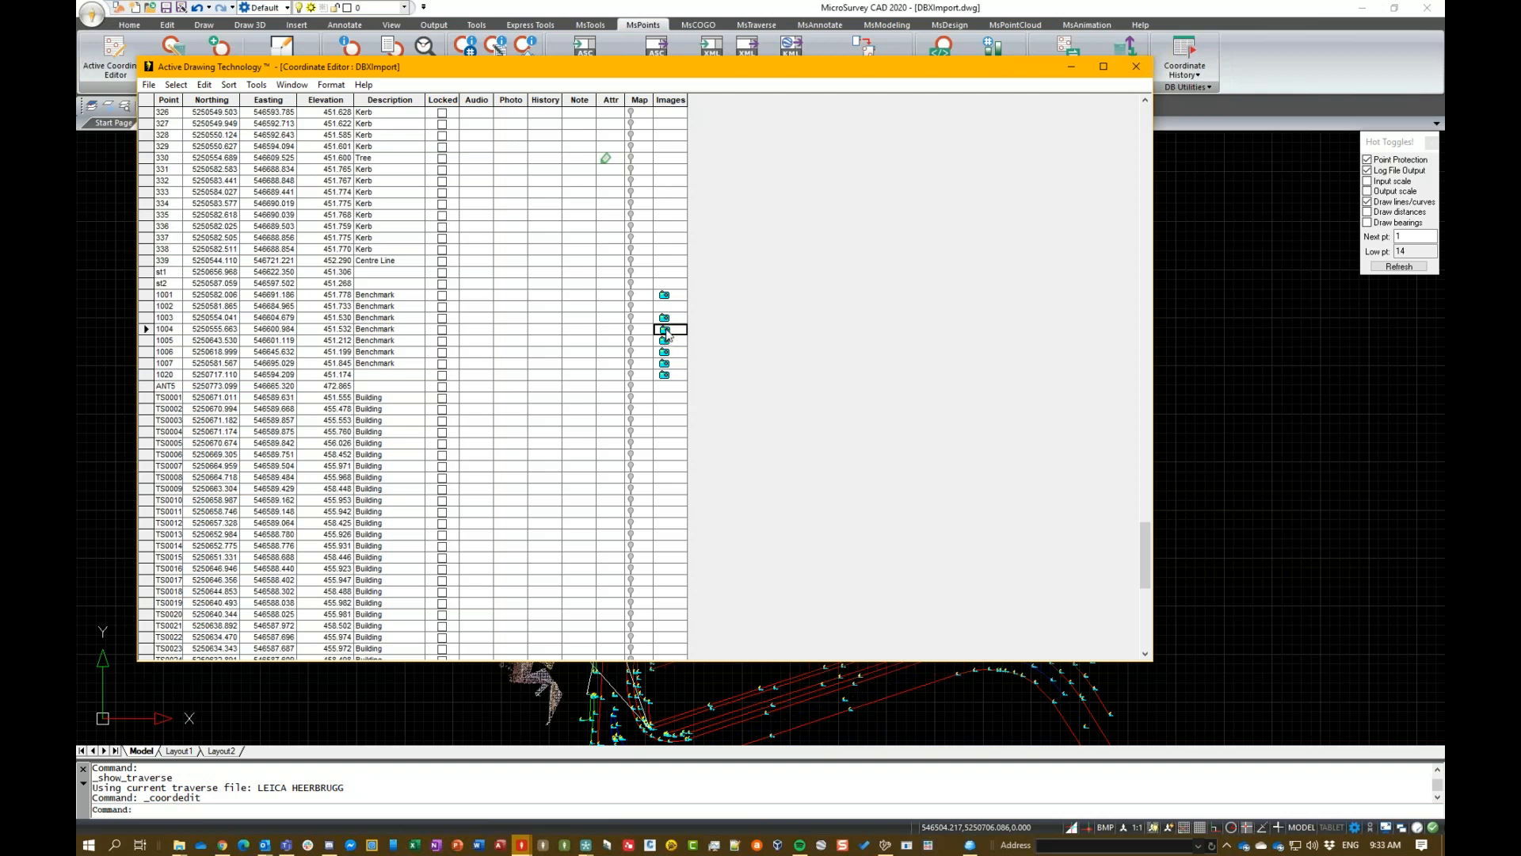
double_click(665, 331)
left_click(319, 373)
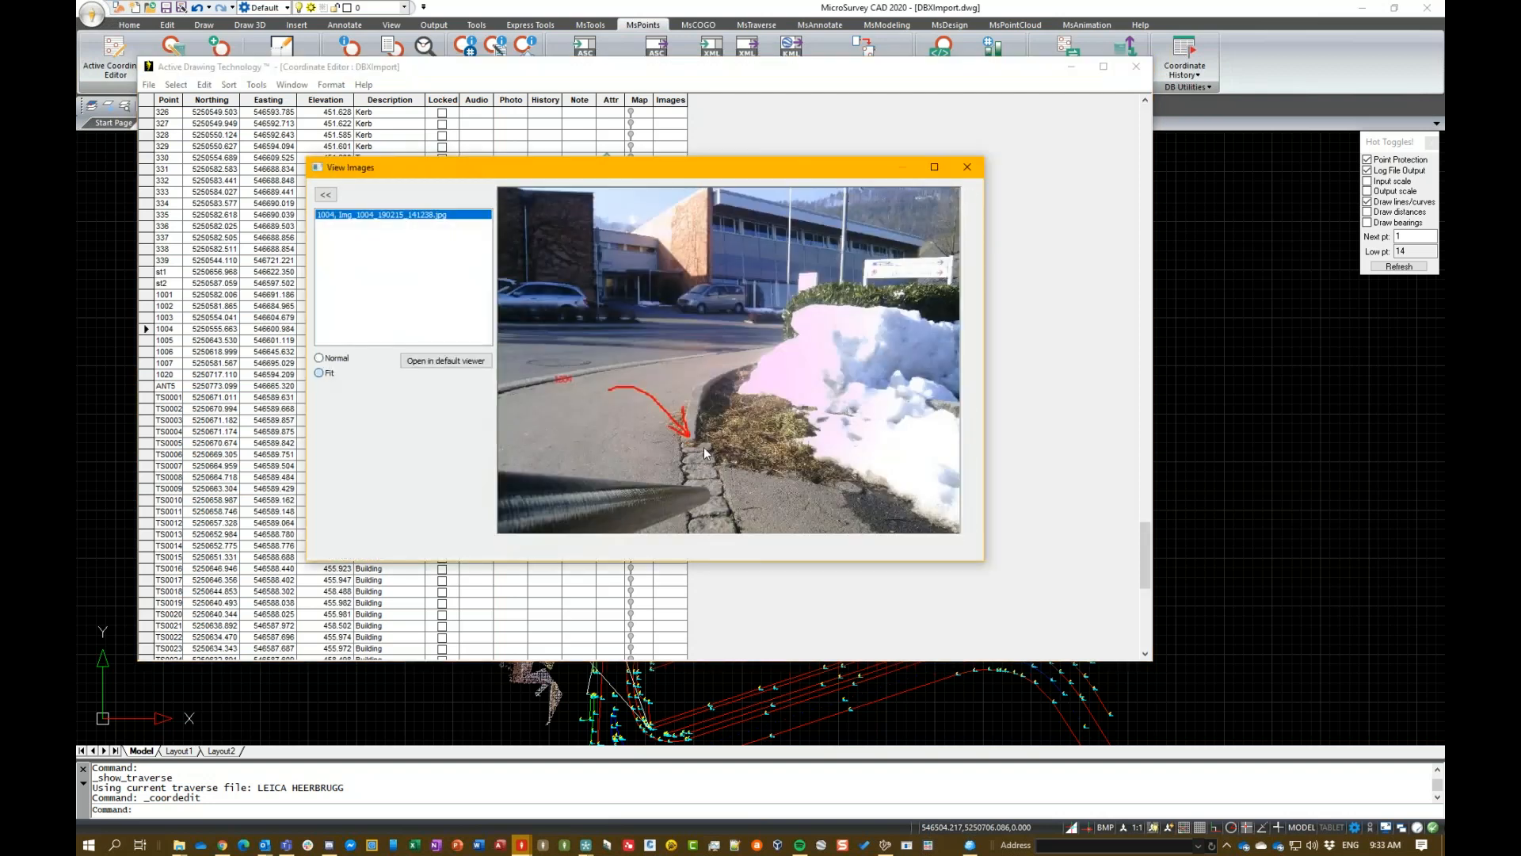
left_click(961, 171)
left_click(1136, 68)
Find tree point 330 in the coordinate editor and zoom the drawing to its location.
mouse_move(759, 511)
middle_mouse_down()
mouse_move(775, 370)
mouse_move(565, 563)
middle_mouse_up()
scroll(628, 584, "up", 3)
scroll(565, 562, "down", 5)
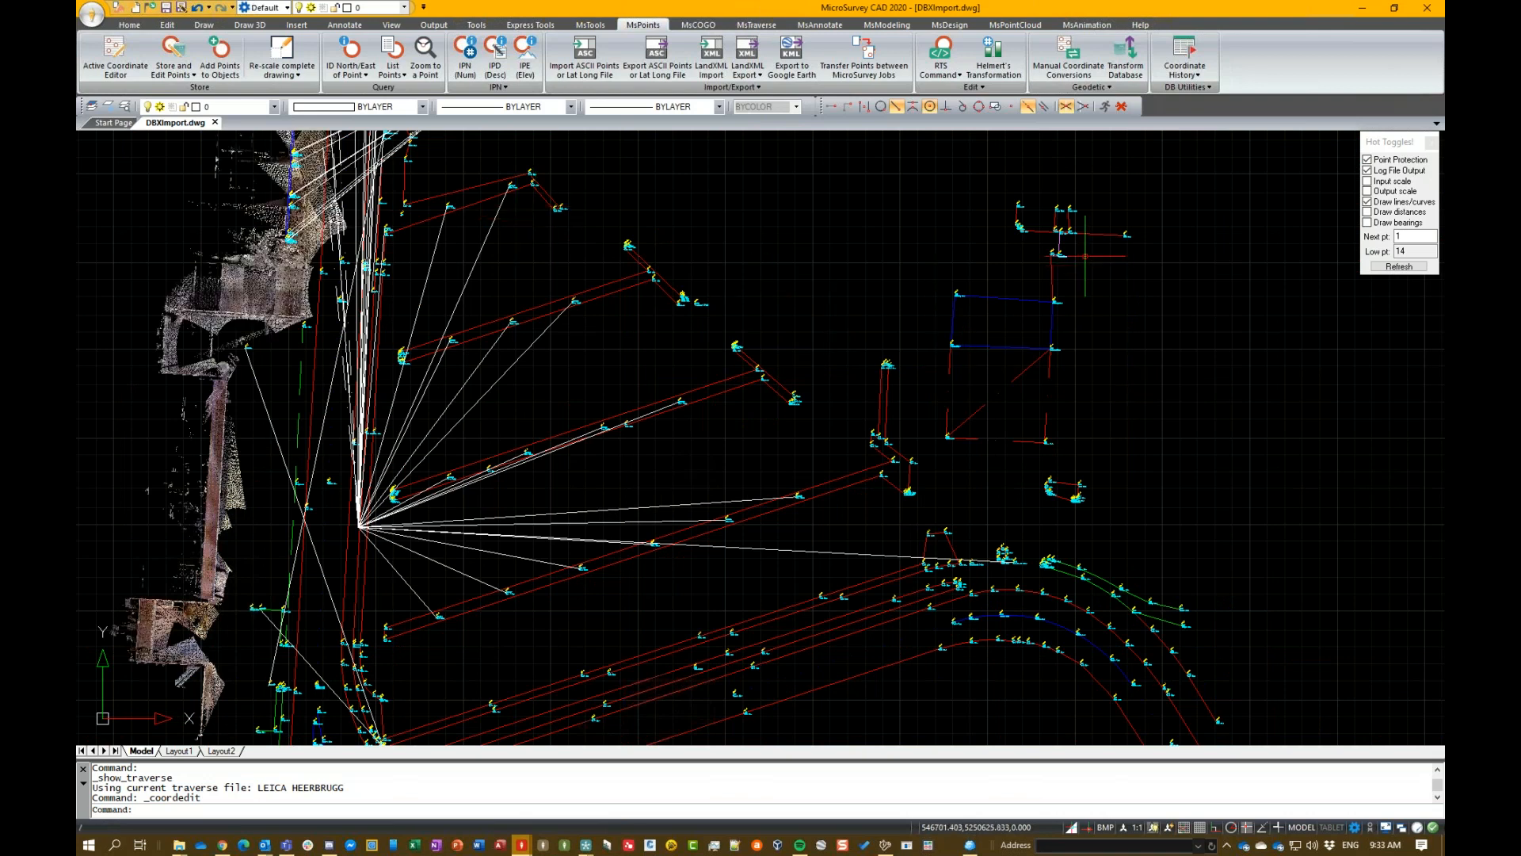
scroll(1083, 218, "up", 3)
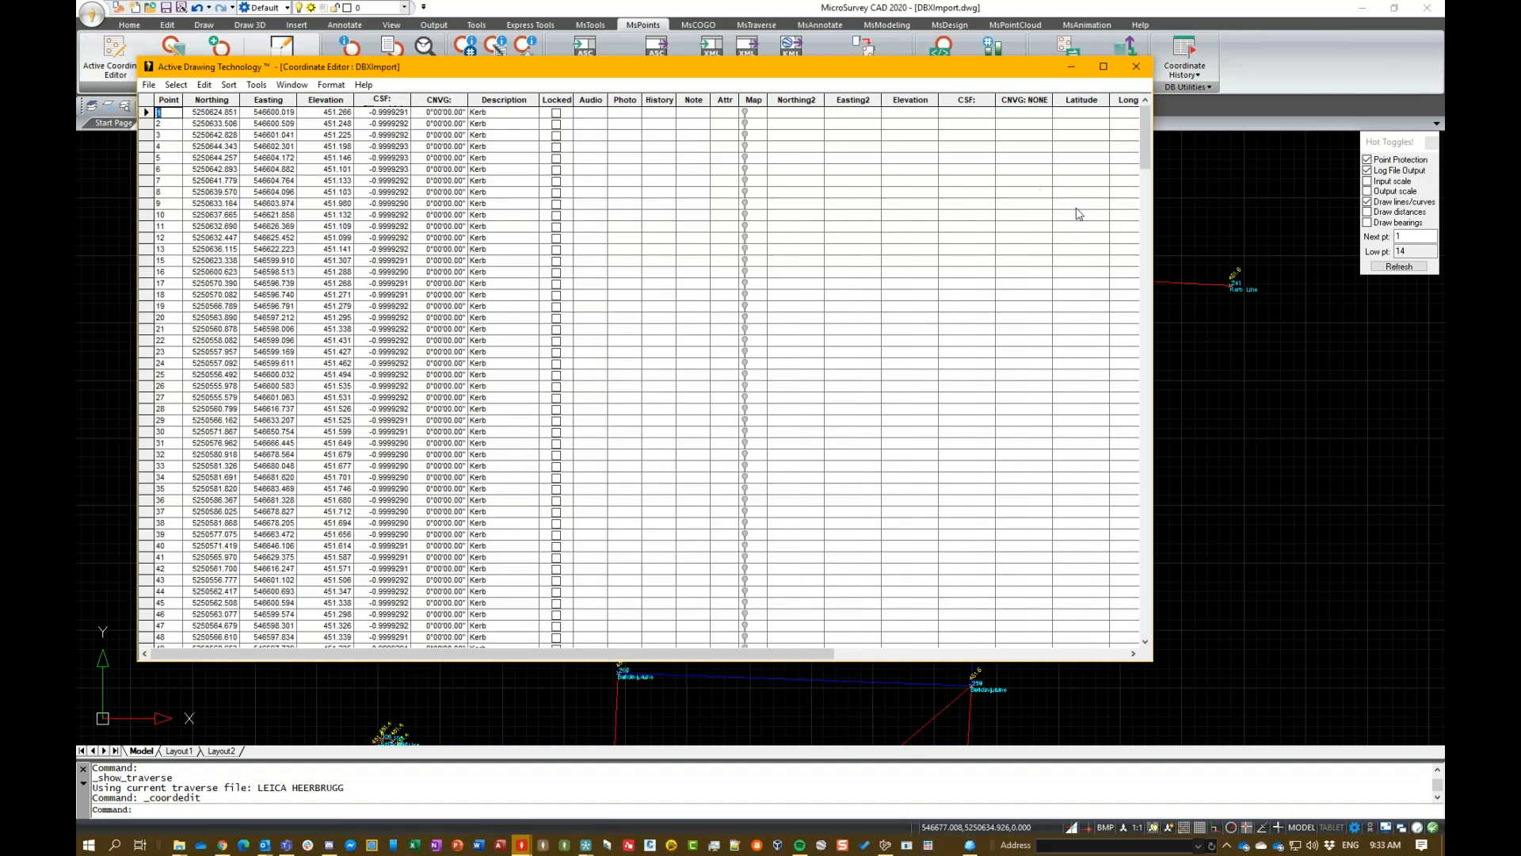
left_click_drag(1146, 158, 1146, 535)
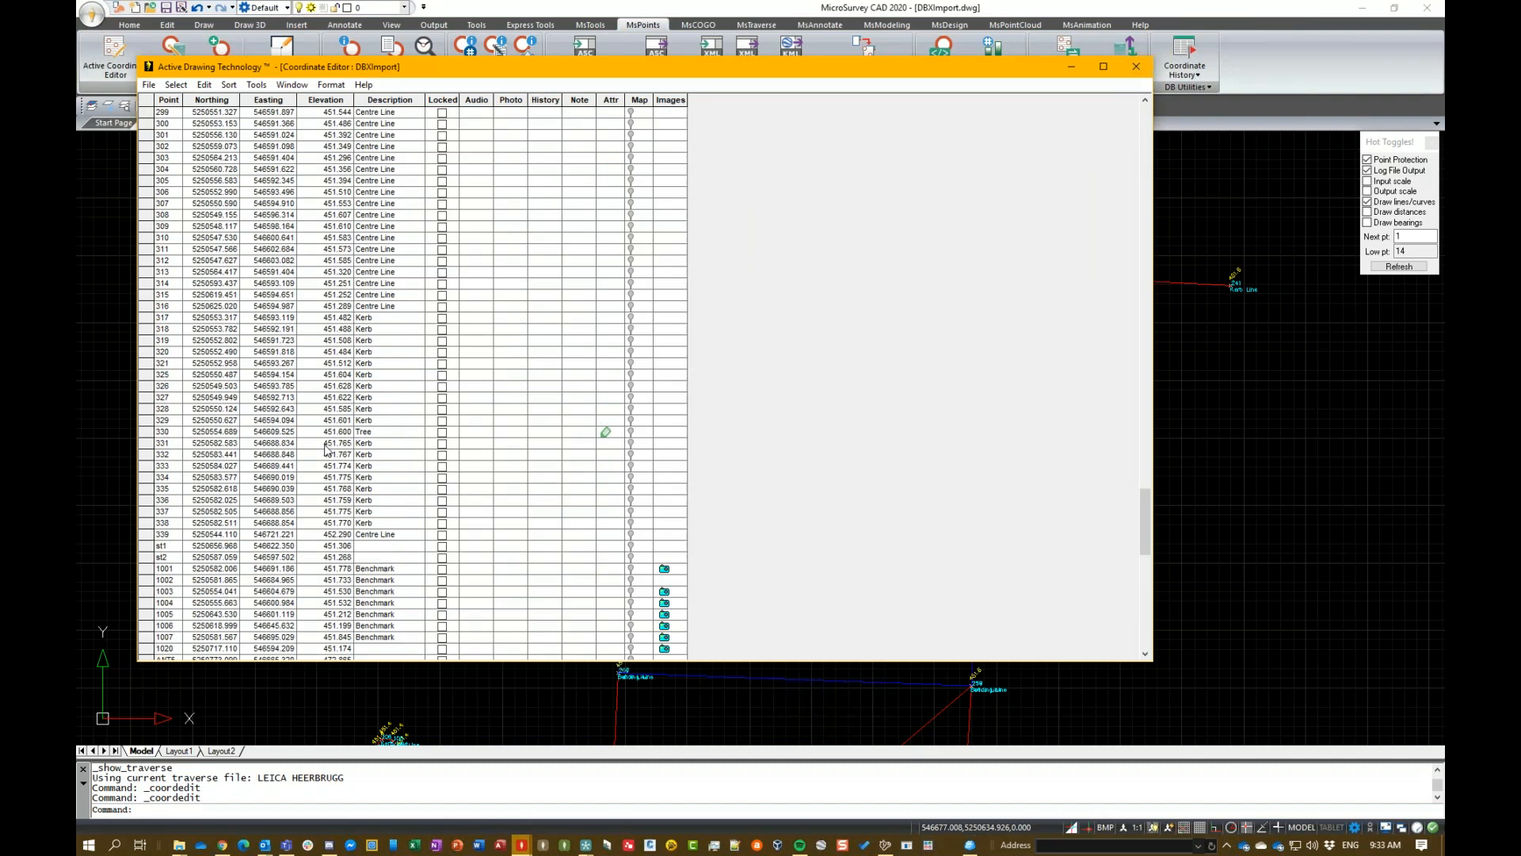
left_click(147, 431)
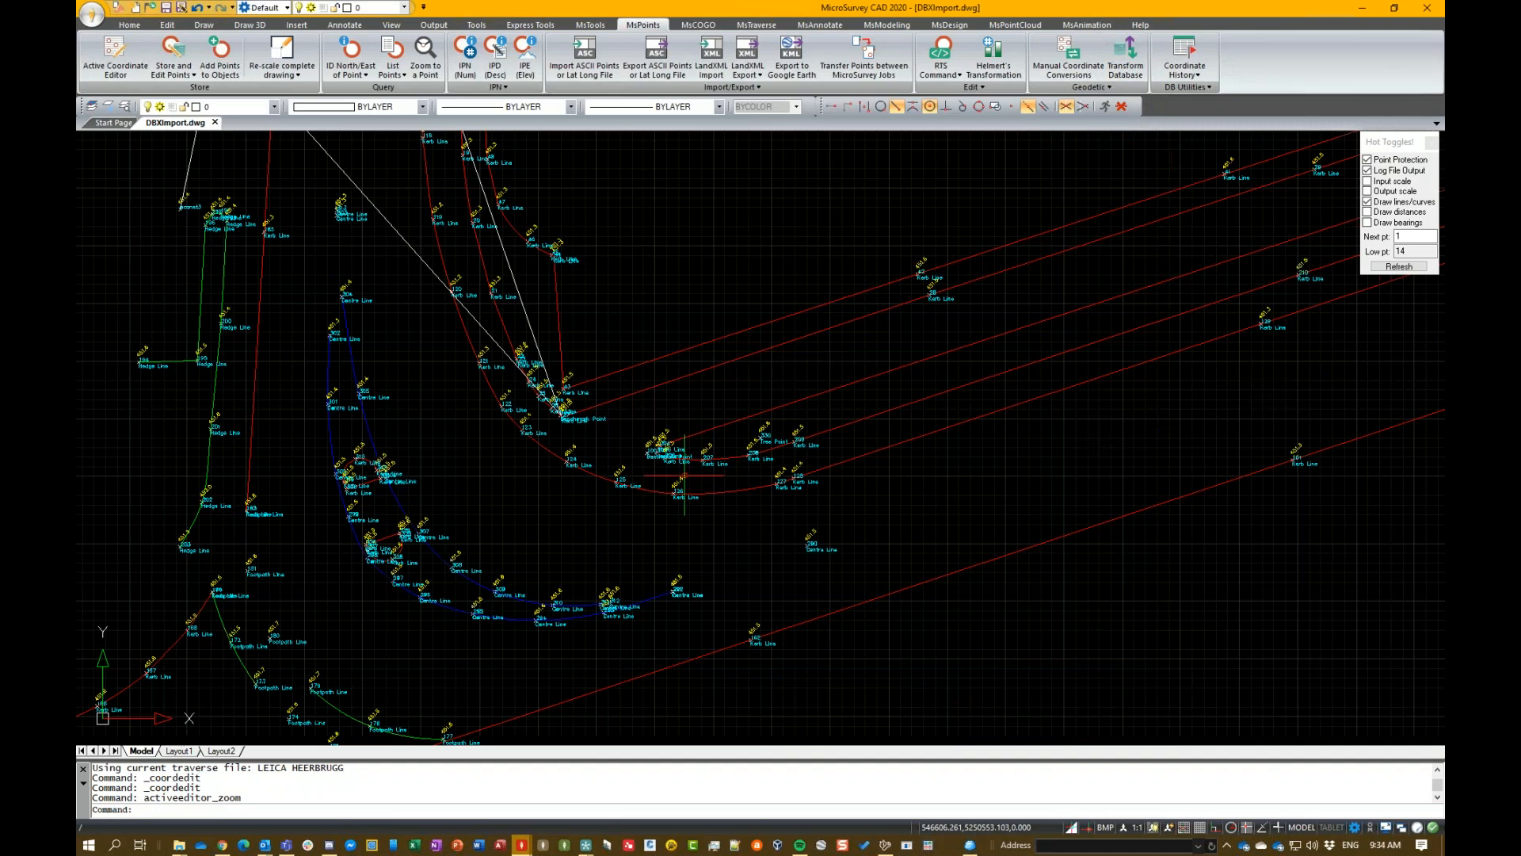
scroll(684, 472, "up", 4)
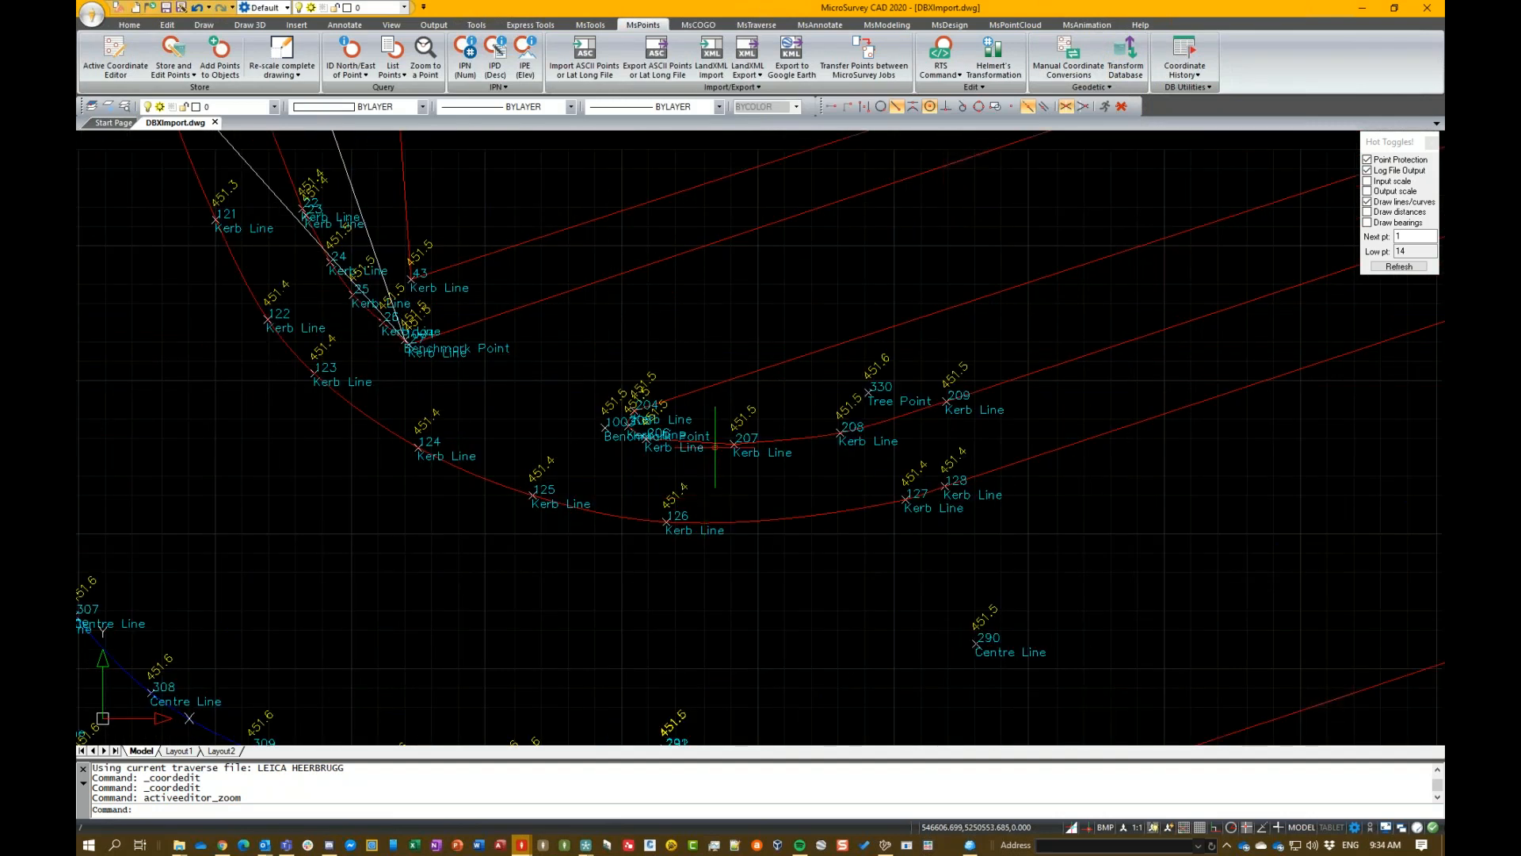
middle_click_drag(715, 447, 669, 427)
Reopen the coordinate editor, narrow its window and place it beside the kerb lines in the drawing.
left_click(113, 60)
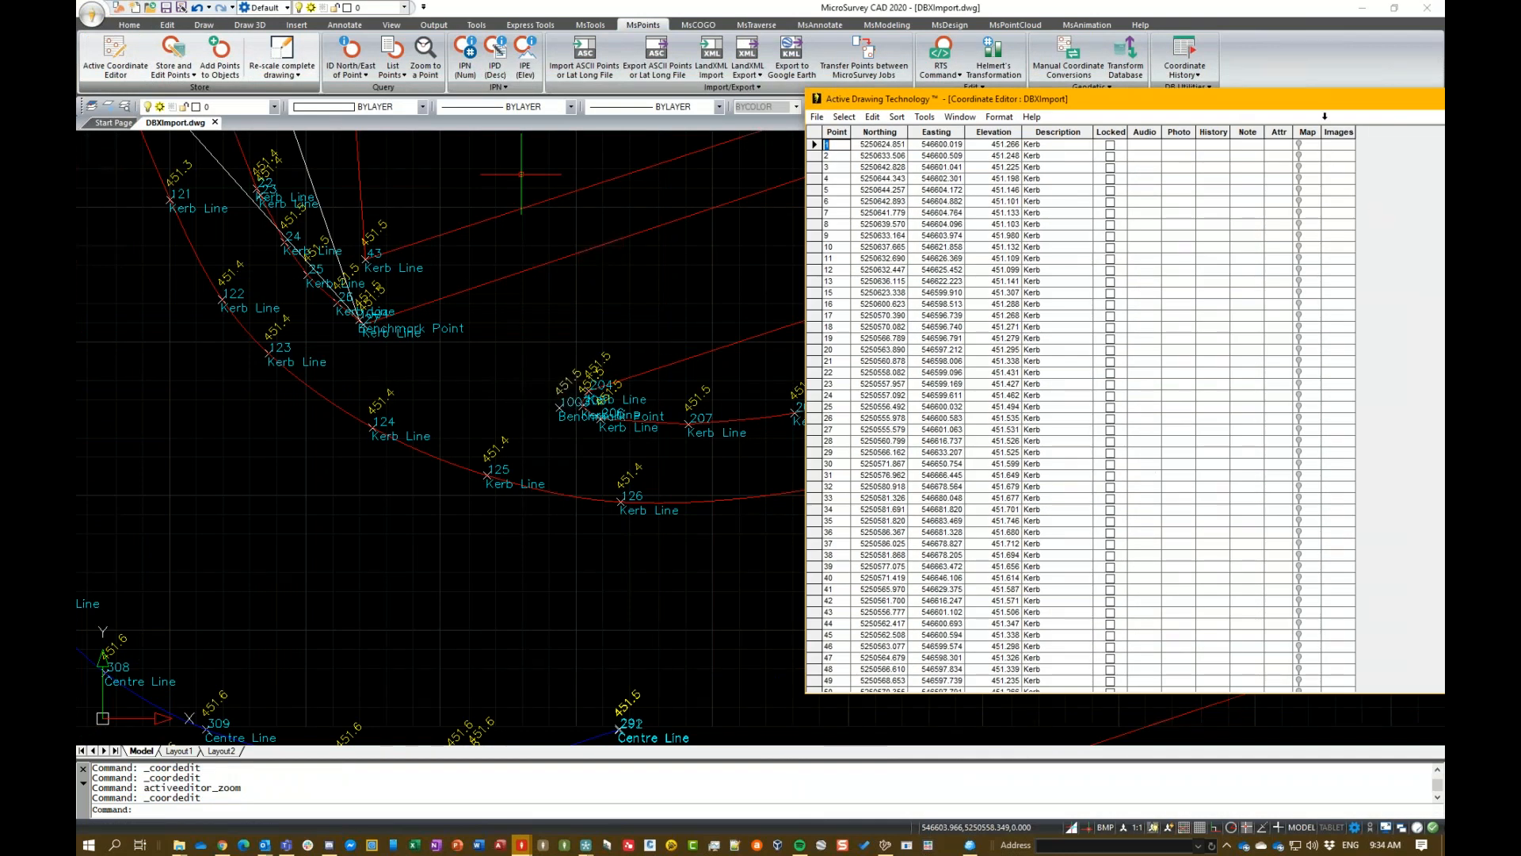
left_click_drag(1258, 92, 1109, 74)
left_click_drag(1212, 85, 1151, 88)
left_click_drag(1303, 87, 1167, 92)
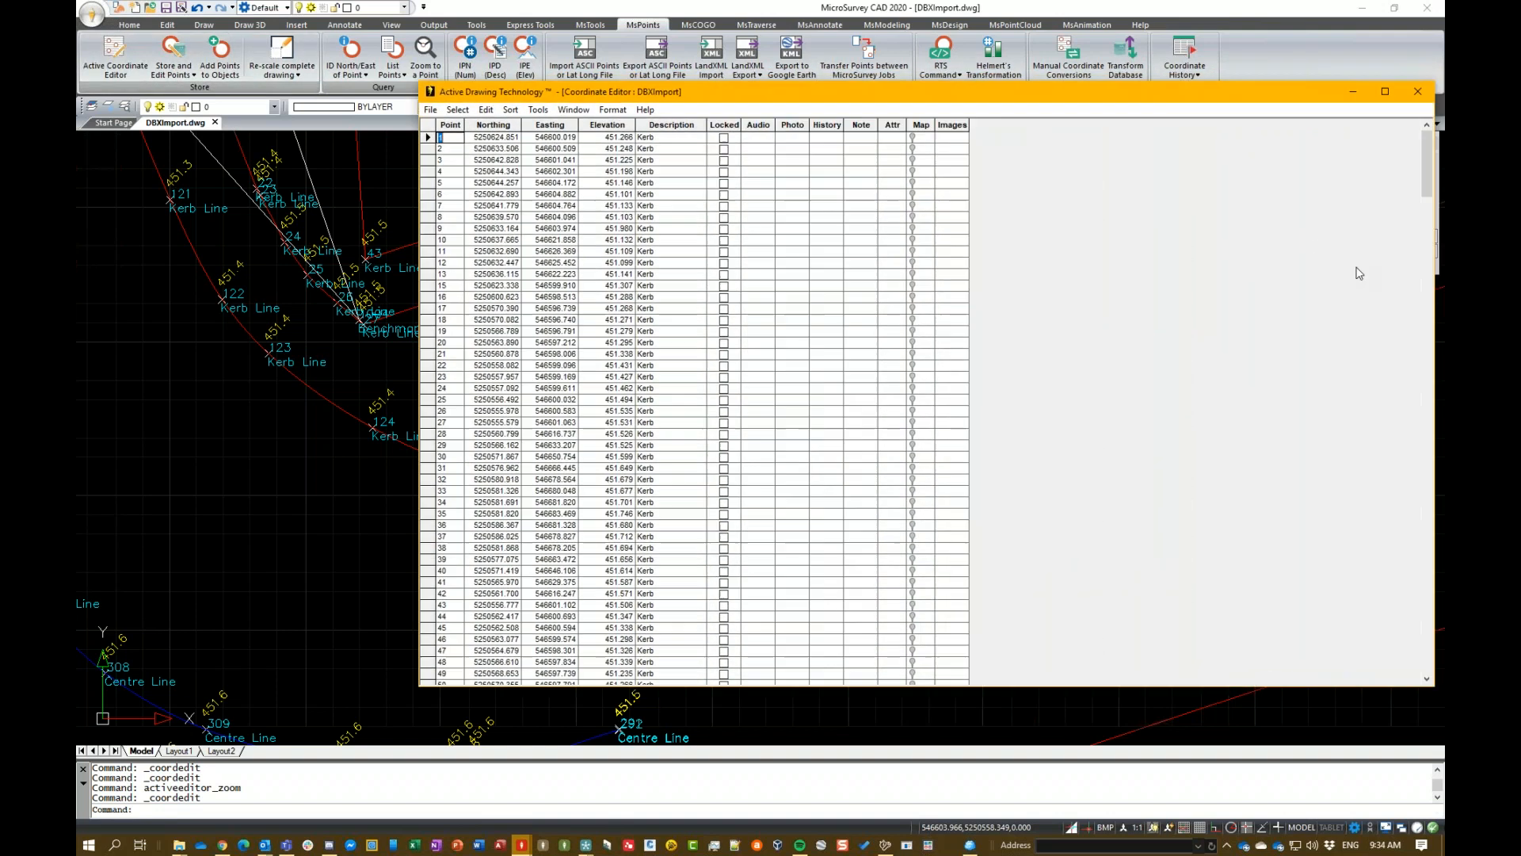
left_click_drag(1422, 324, 1051, 322)
left_click_drag(892, 95, 1064, 88)
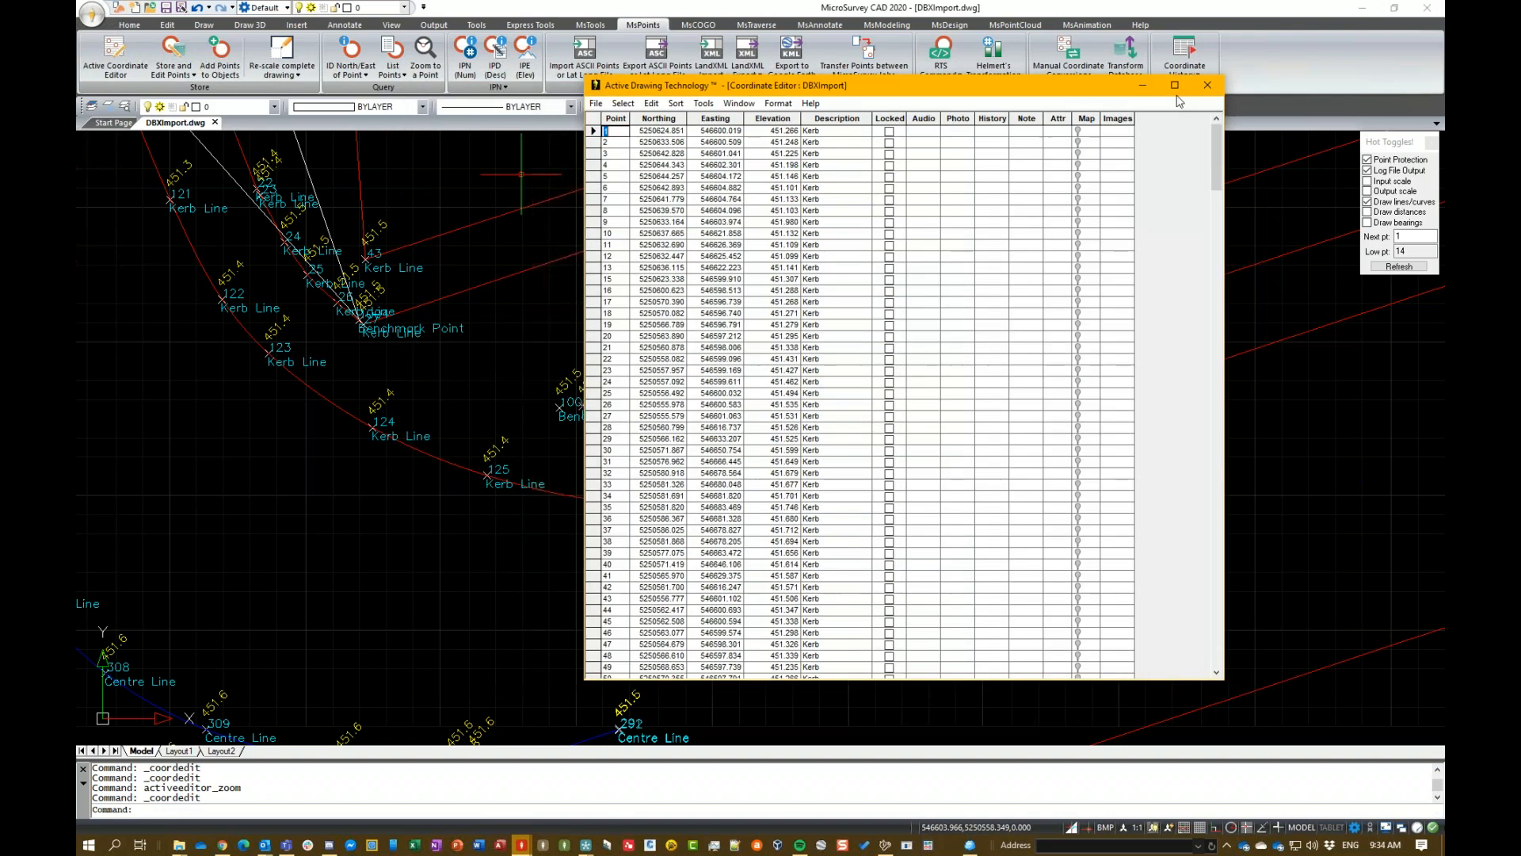
left_click_drag(1178, 87, 1311, 93)
Select tree point 330 in the coordinate list, zoom the drawing to it and move the editor clear of the point.
left_click_drag(1351, 179, 1339, 566)
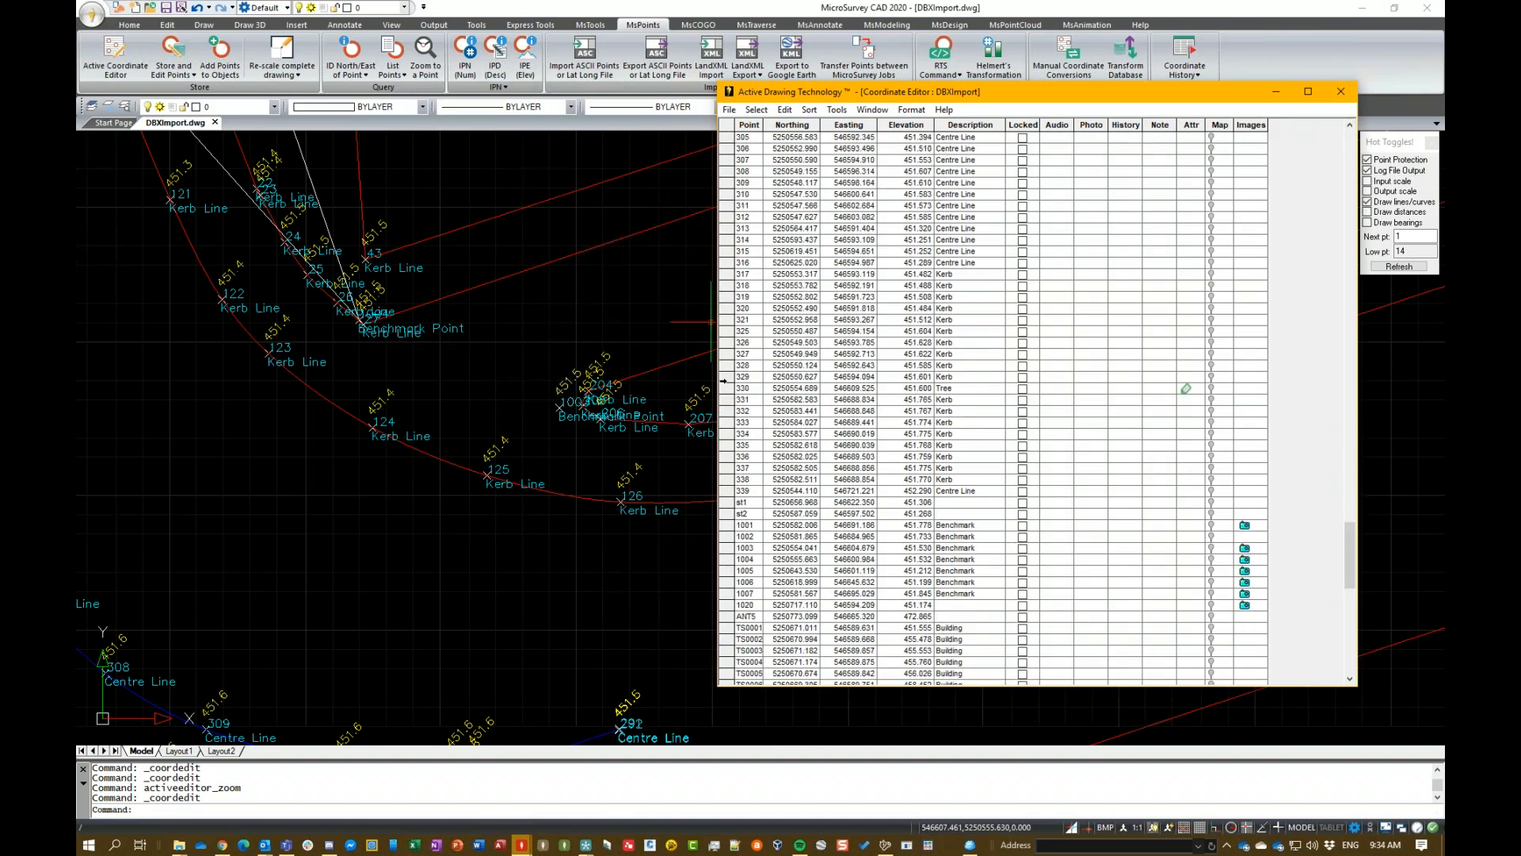
left_click(724, 387)
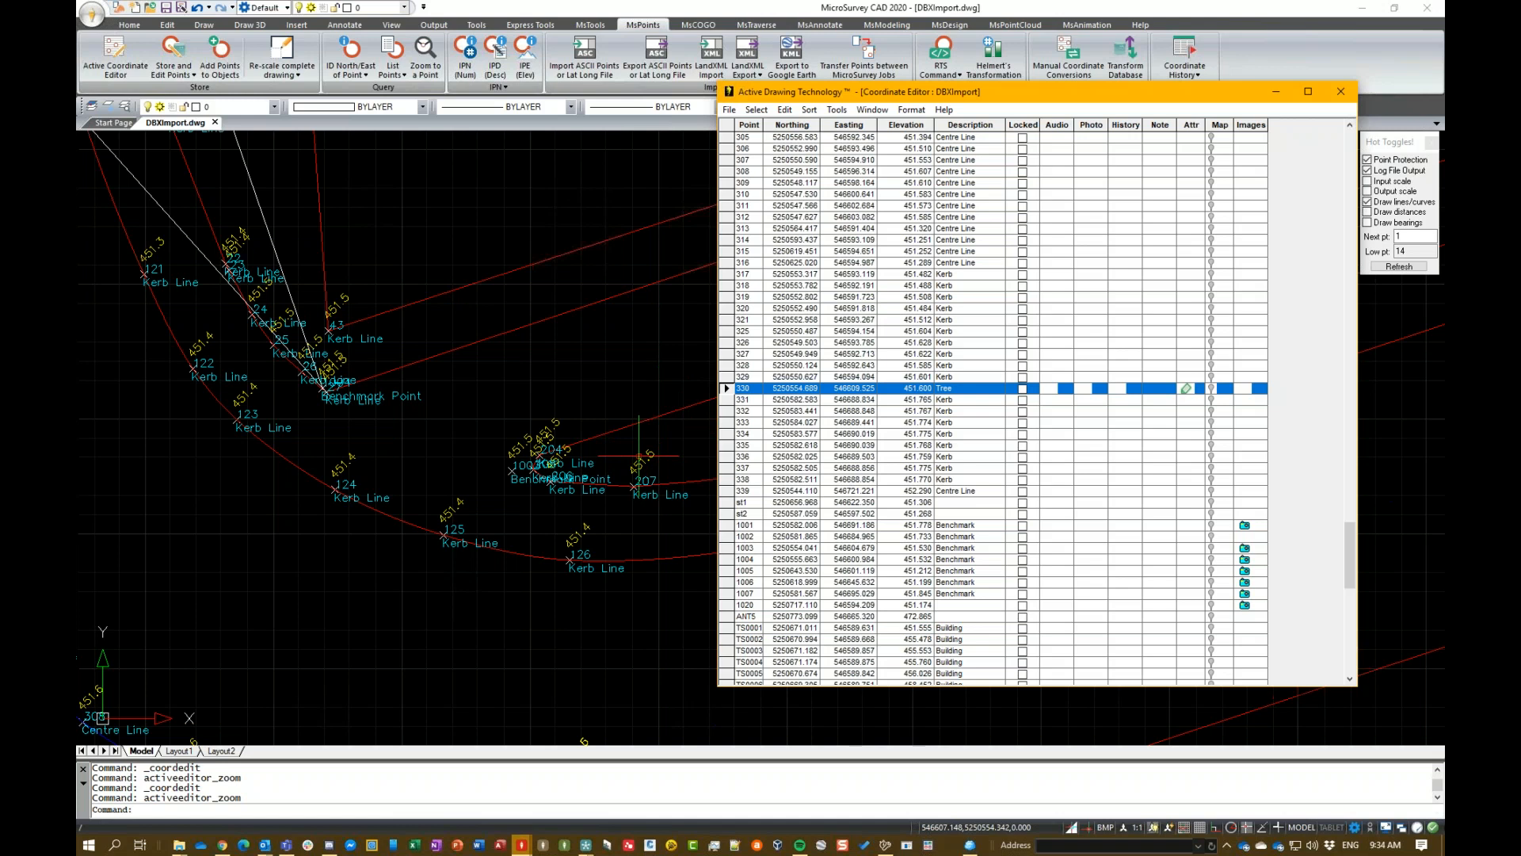
left_click_drag(995, 92, 1263, 79)
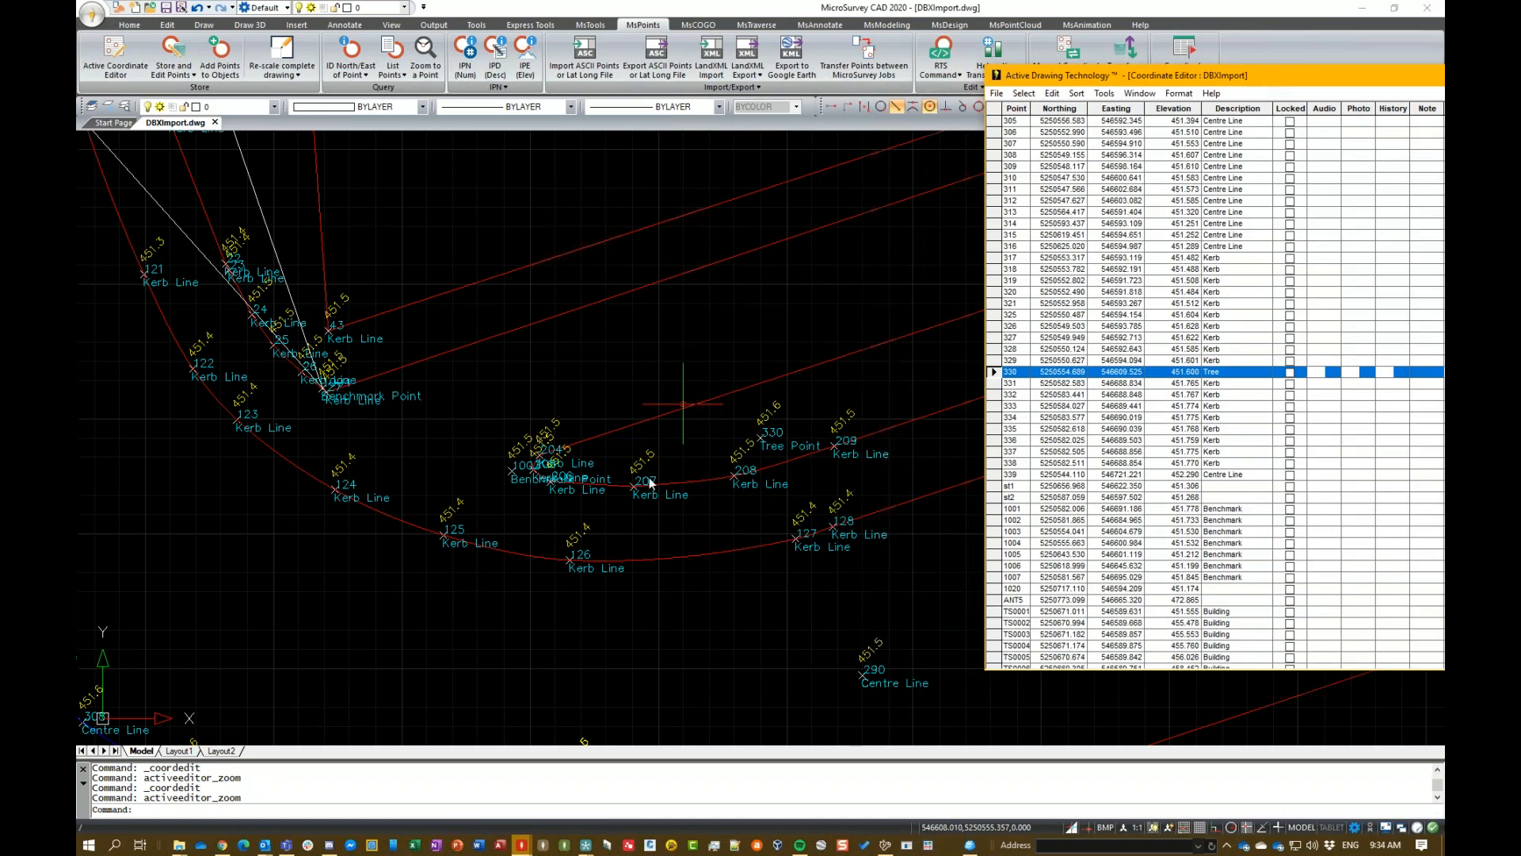
Open tree point 330 from the drawing, review its DBX attributes and point history, and leave it without changes.
scroll(781, 417, "up", 3)
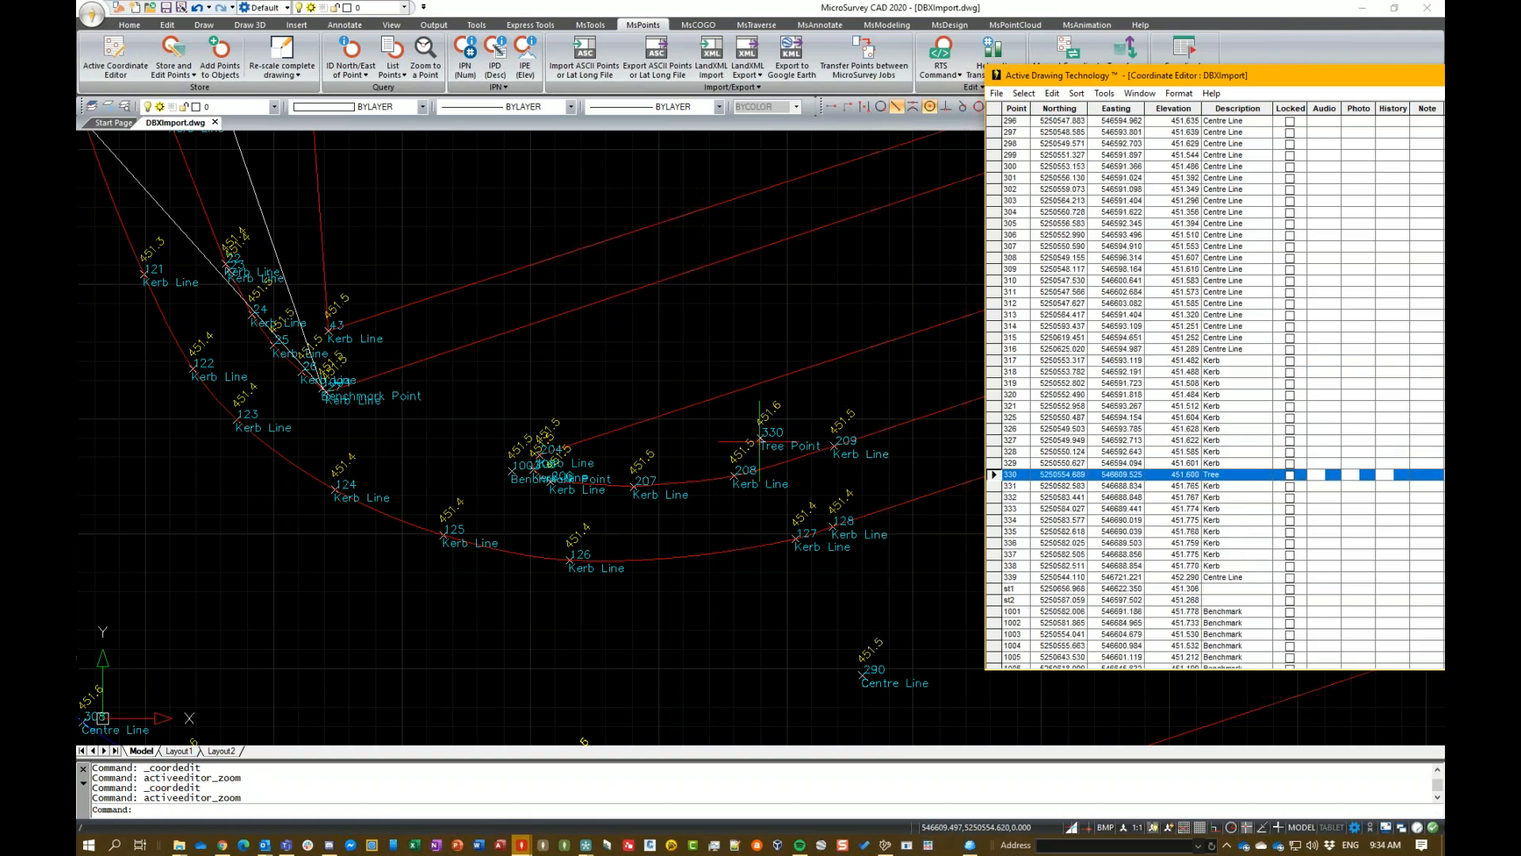
double_click(760, 436)
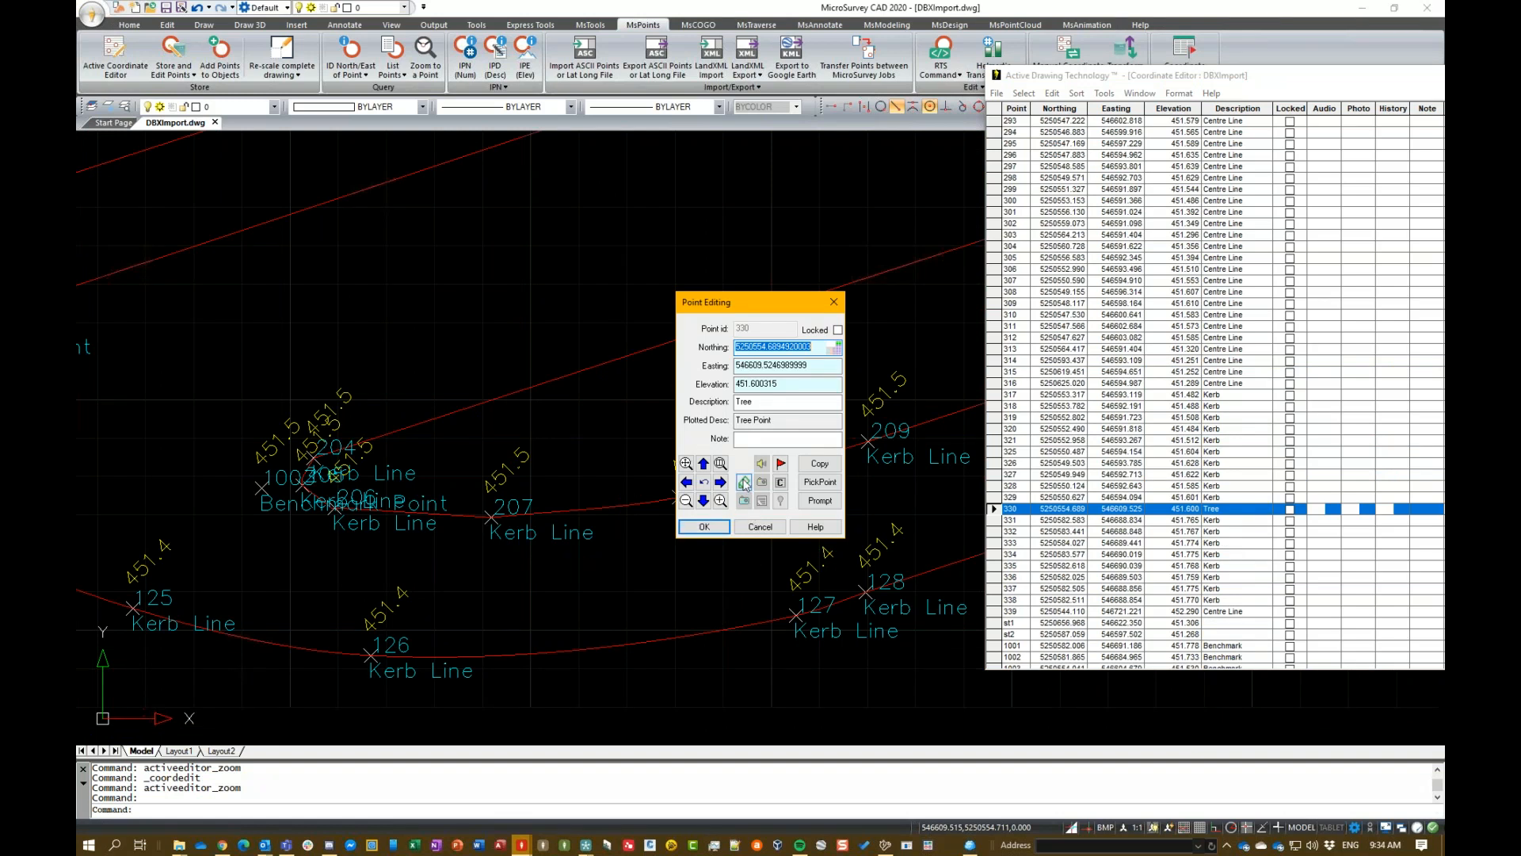
left_click(743, 482)
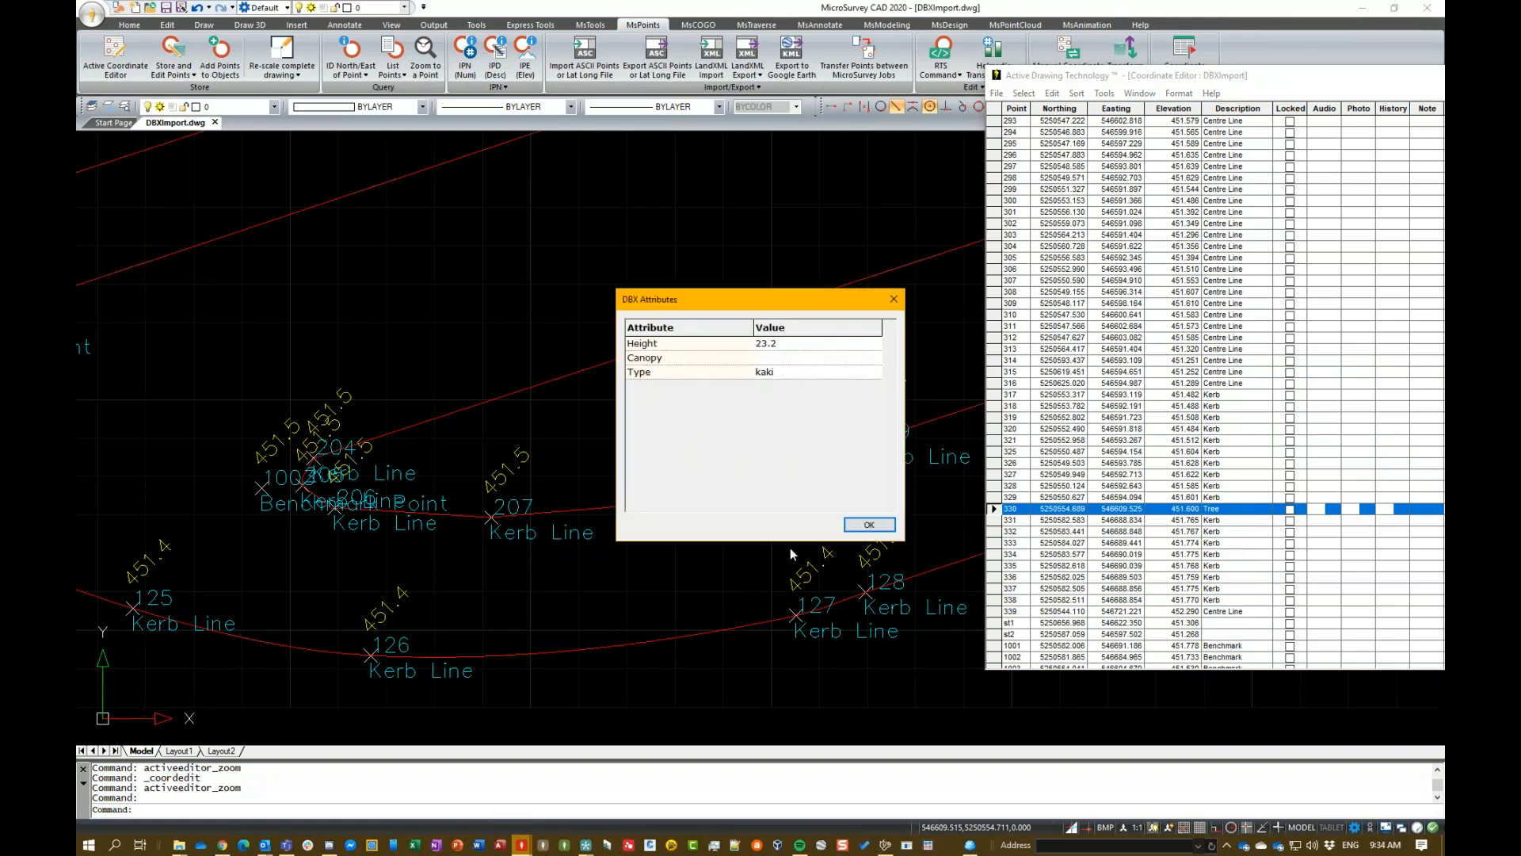
left_click(875, 525)
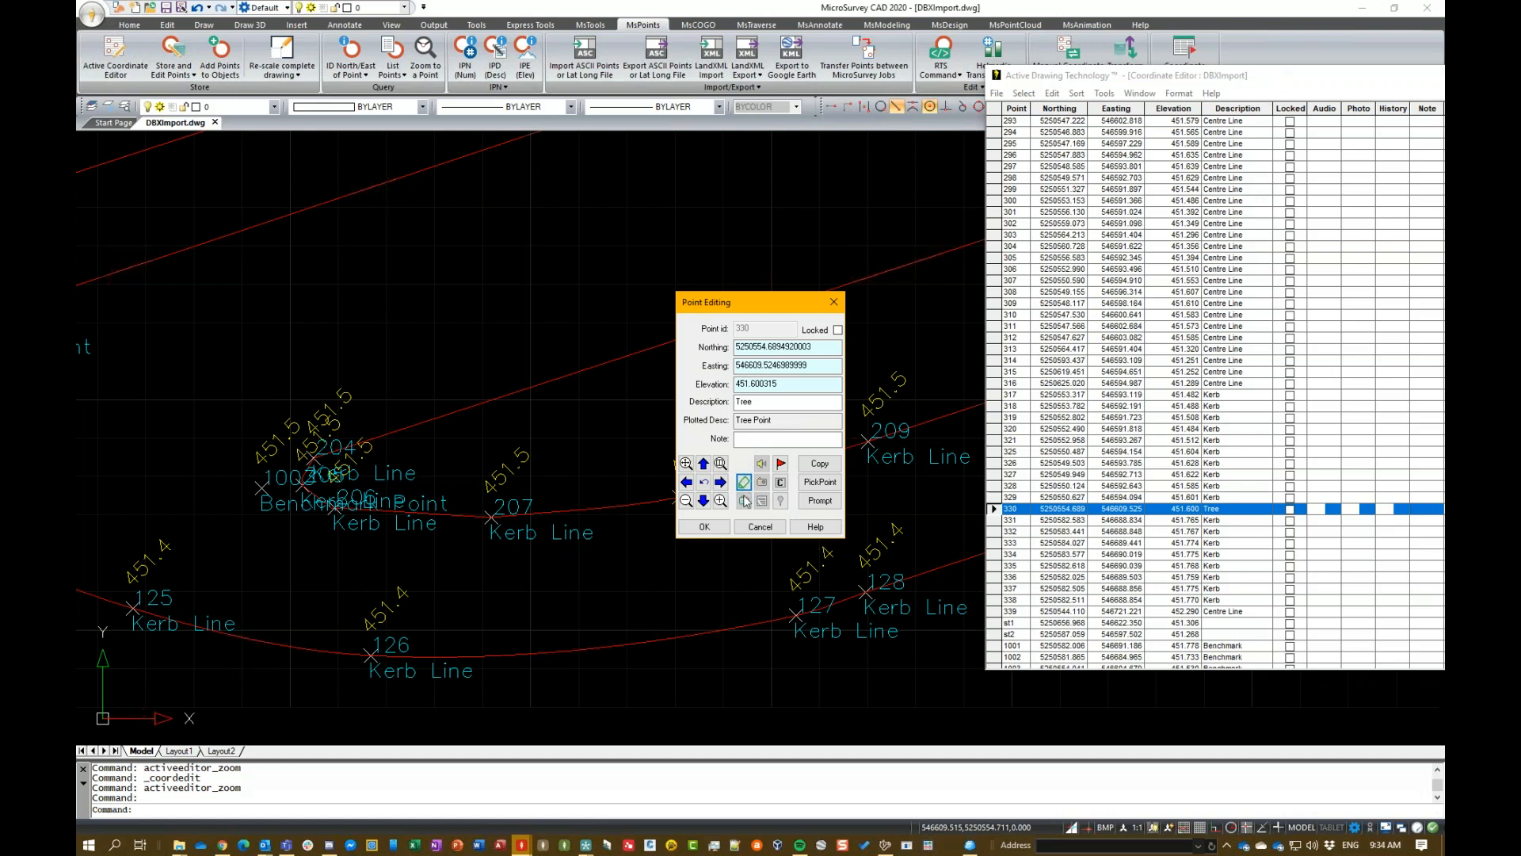
left_click(780, 465)
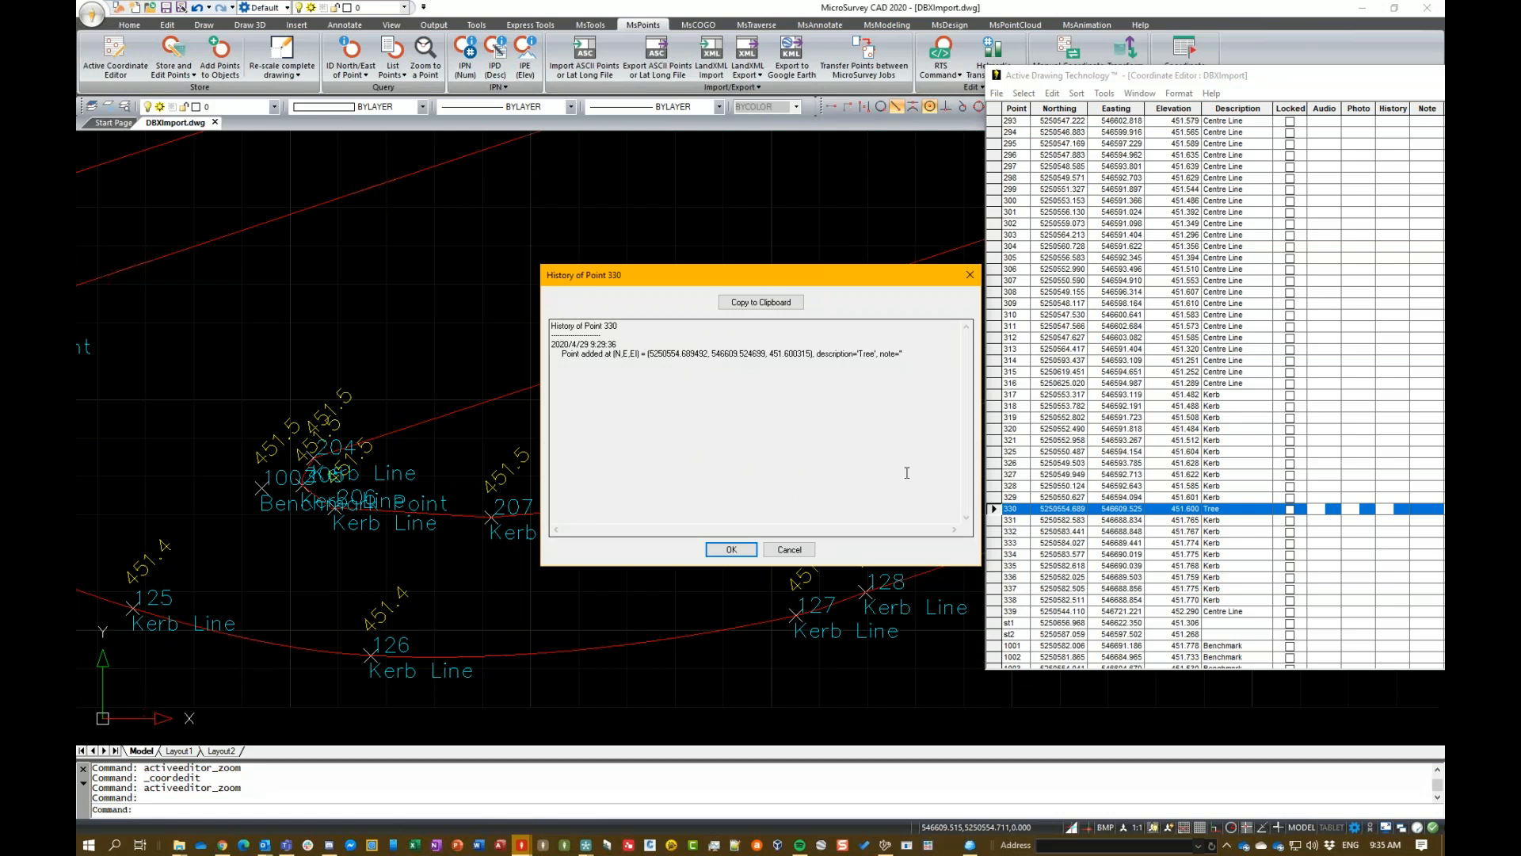
left_click(733, 549)
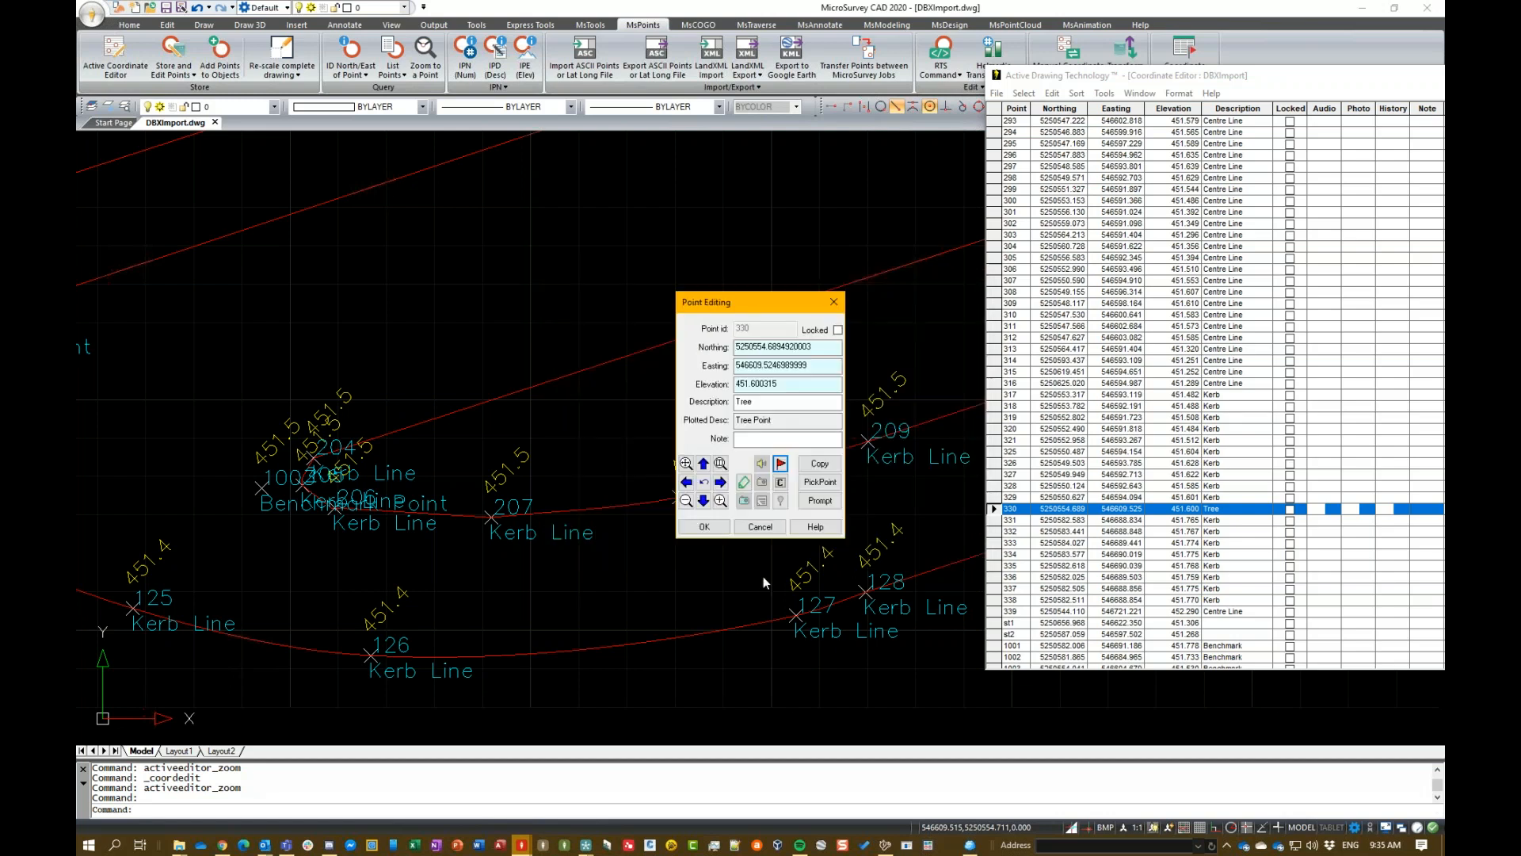
left_click(767, 527)
Close the coordinate editor and bring the whole survey with its traverse lines back into view.
left_click_drag(1099, 79, 626, 84)
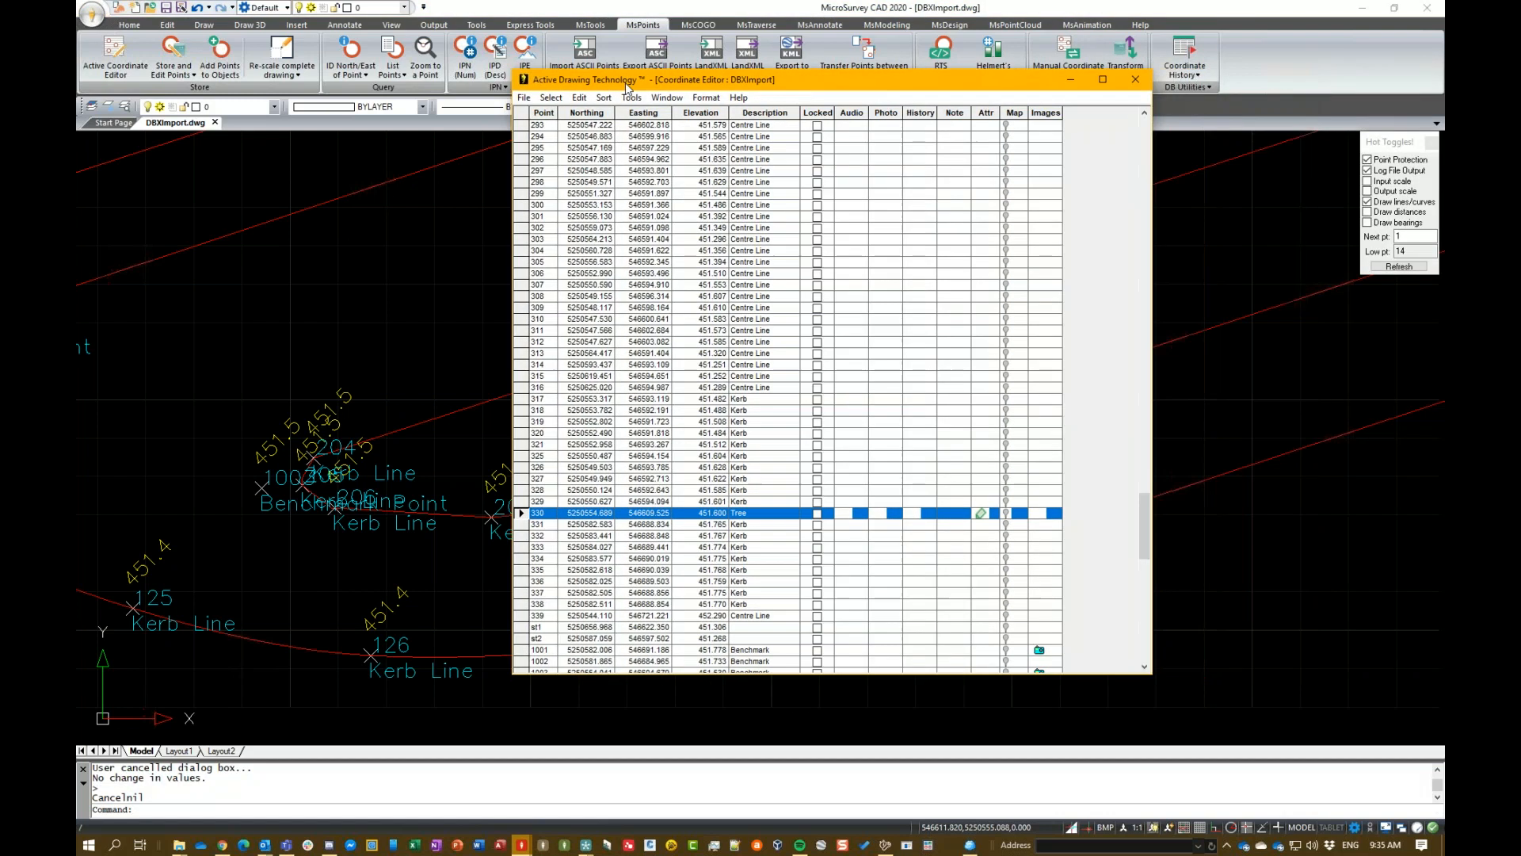
left_click(1135, 79)
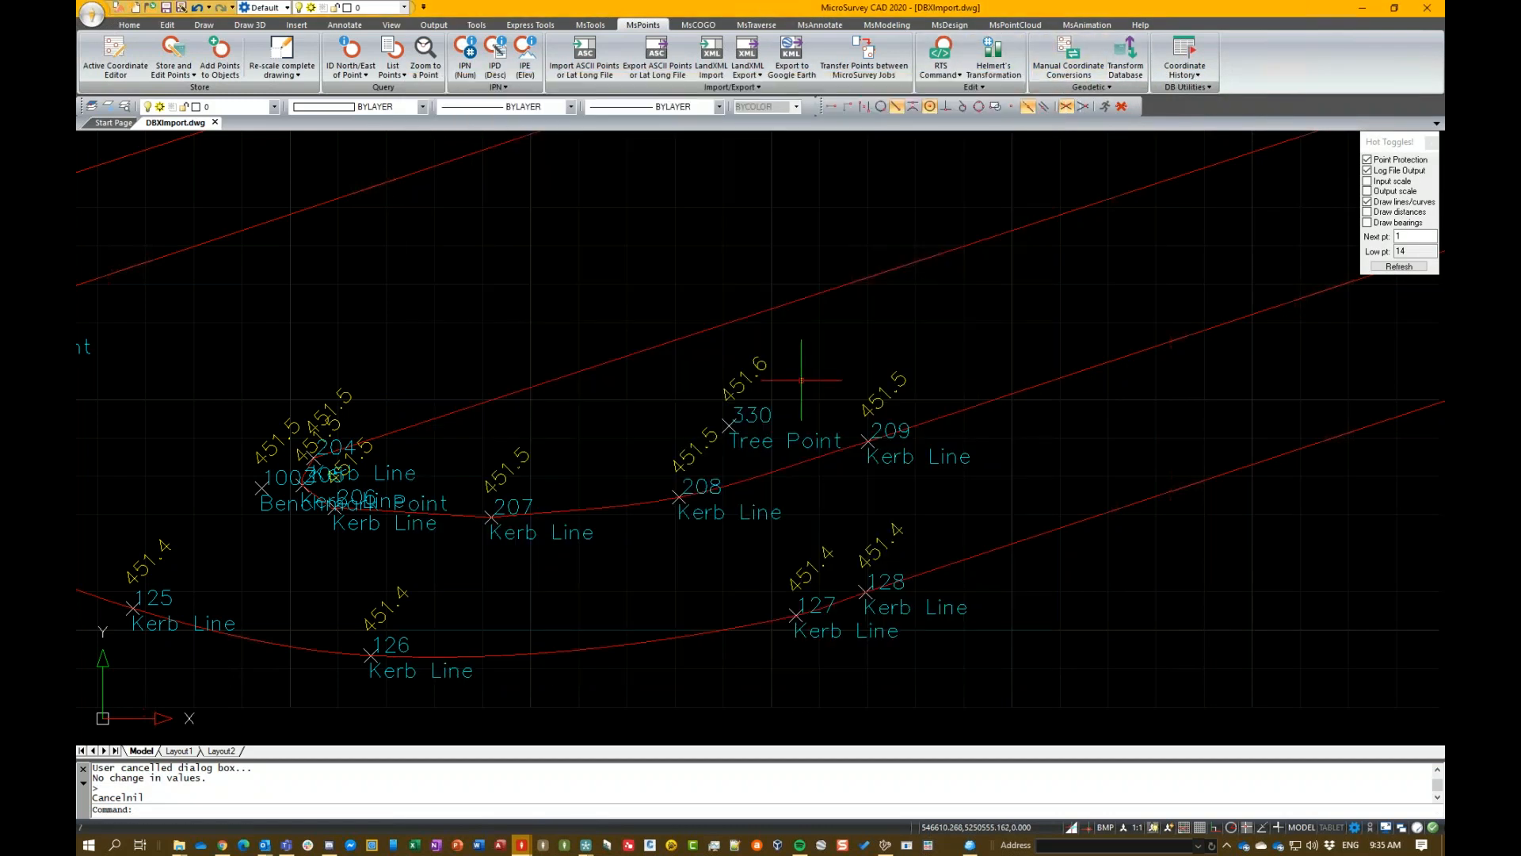
scroll(801, 380, "down", 10)
middle_click_drag(692, 525, 679, 547)
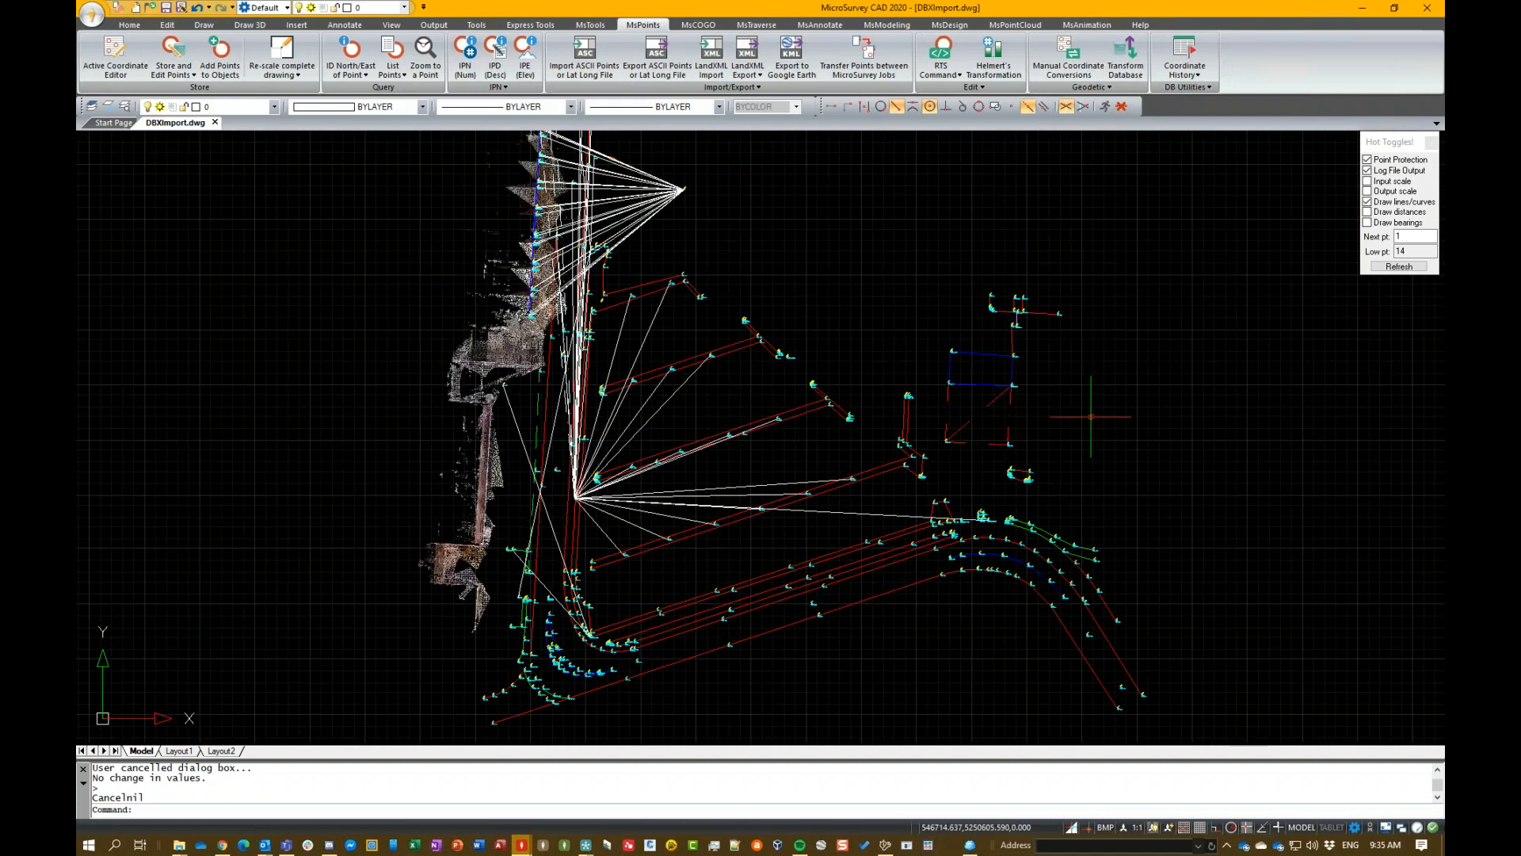